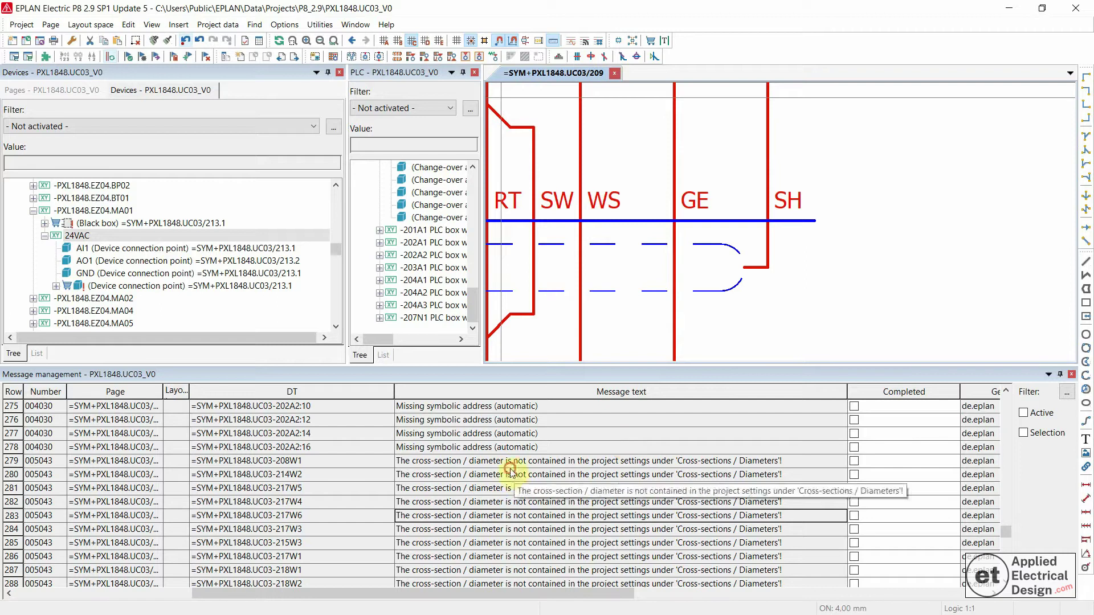
Jump from the row 280 cross-section warning for cable 214W2 to schematic page 212
{"action": "left_click", "coordinate": [515, 476]}
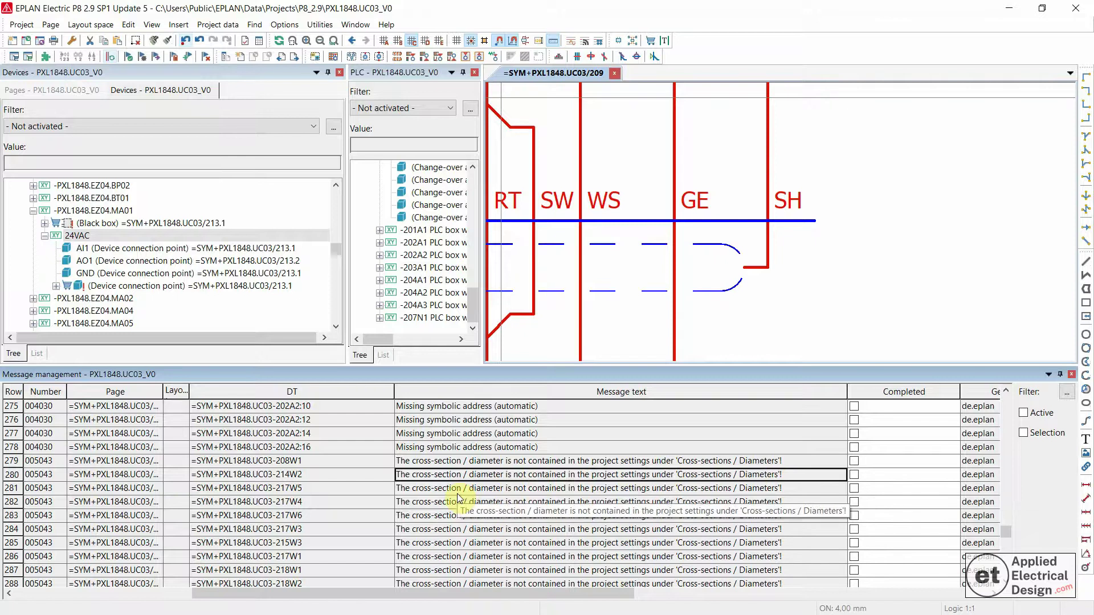
{"action": "double_click", "coordinate": [472, 472]}
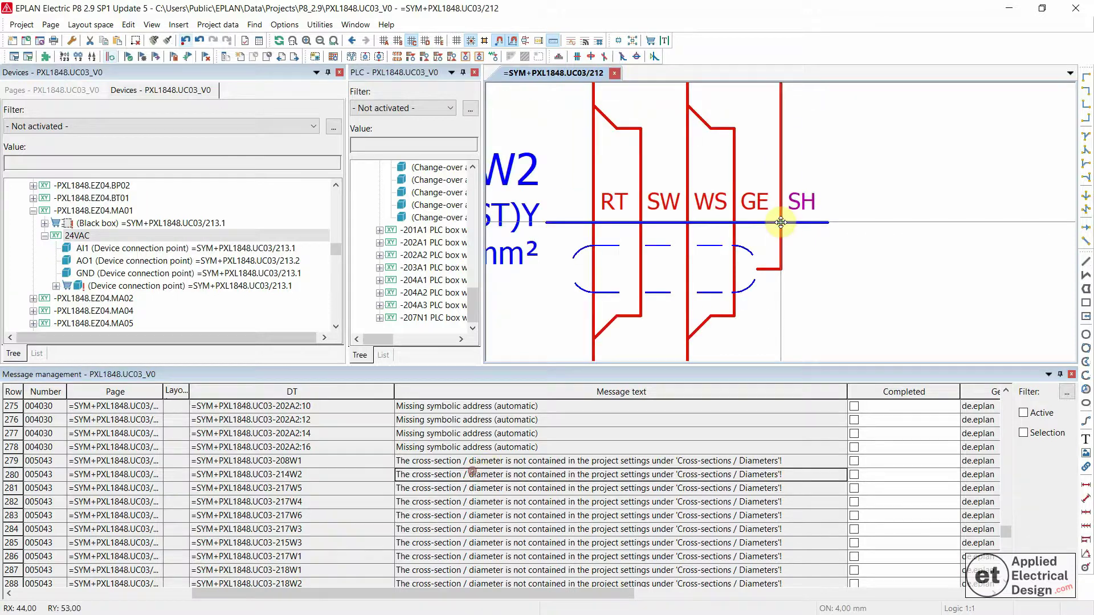
Open cable 228W4's SH connection definition point on page 220 and select its empty Cross-section / diameter field
{"action": "double_click", "coordinate": [809, 201]}
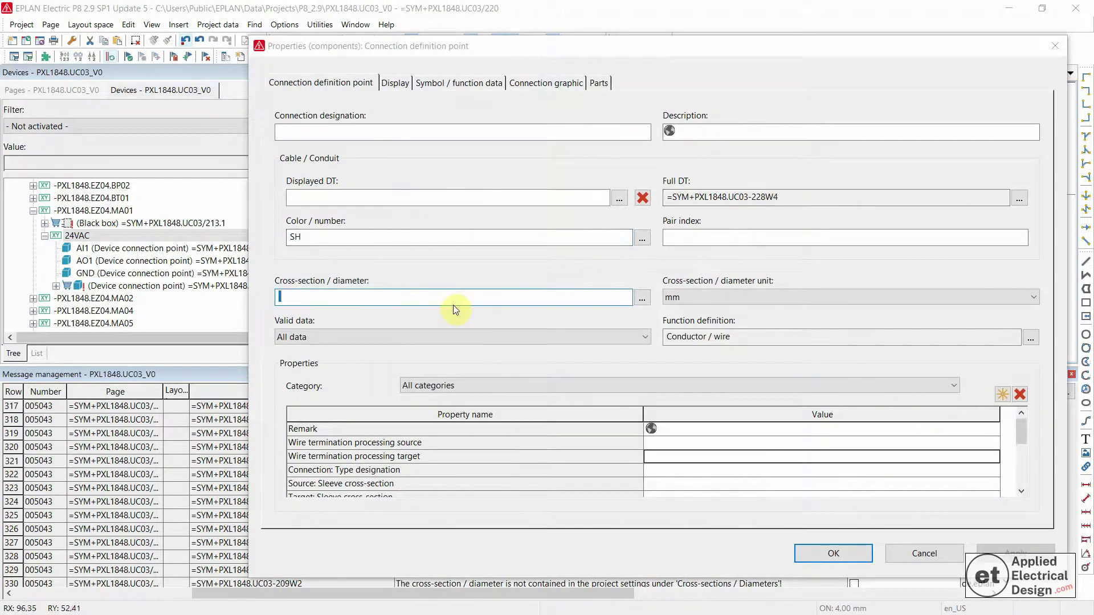
{"action": "left_click", "coordinate": [343, 297]}
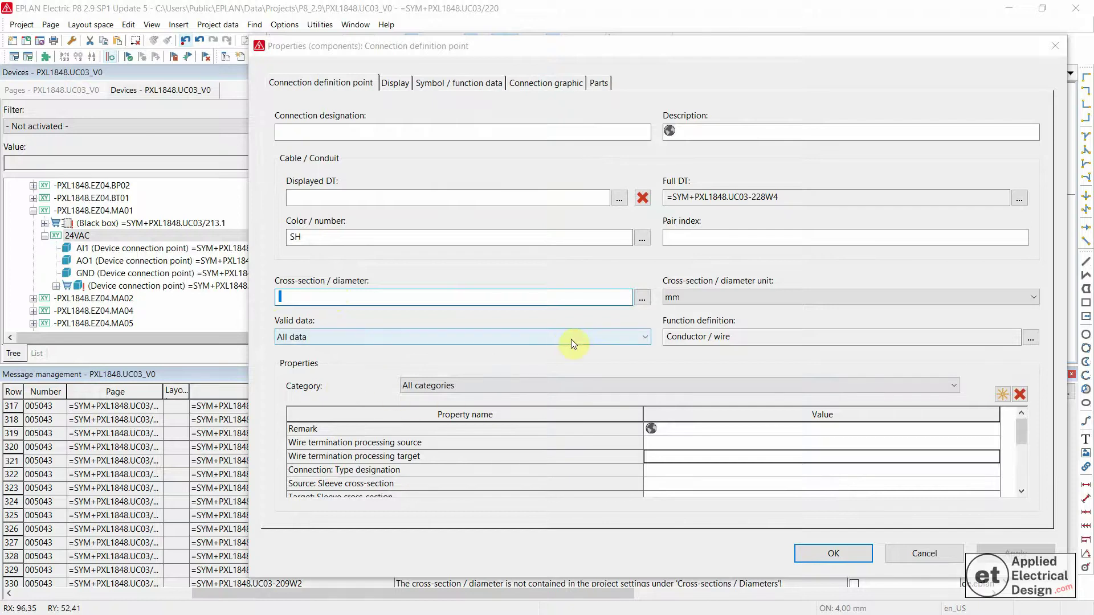
Discard the SH dialog and check the GE point's 0,8 cross-section against the allowed list, leaving it unchanged
{"action": "left_click", "coordinate": [936, 549]}
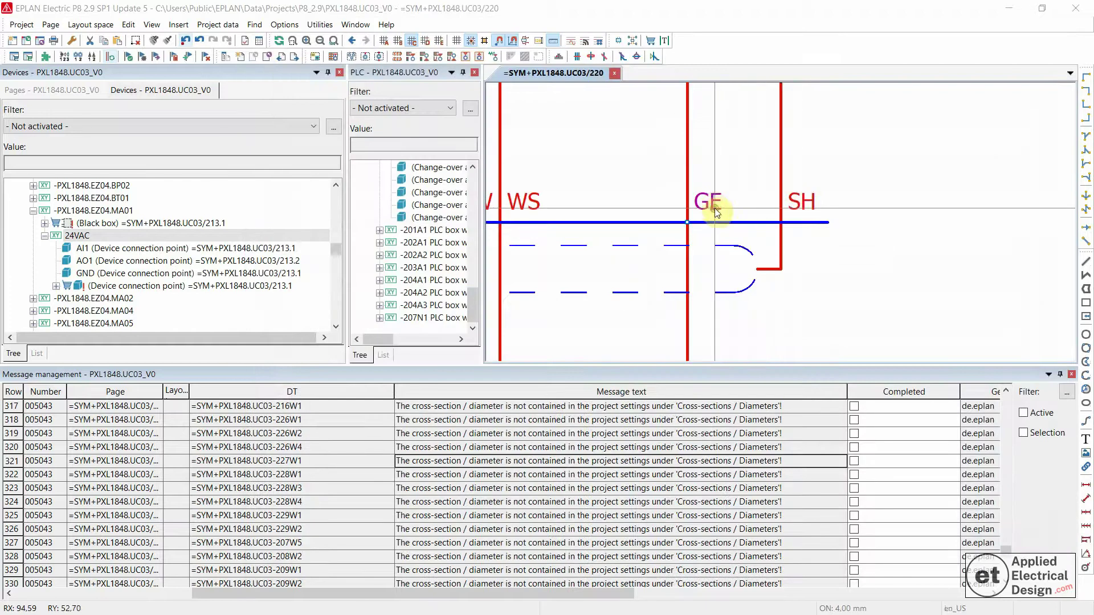
{"action": "double_click", "coordinate": [715, 207]}
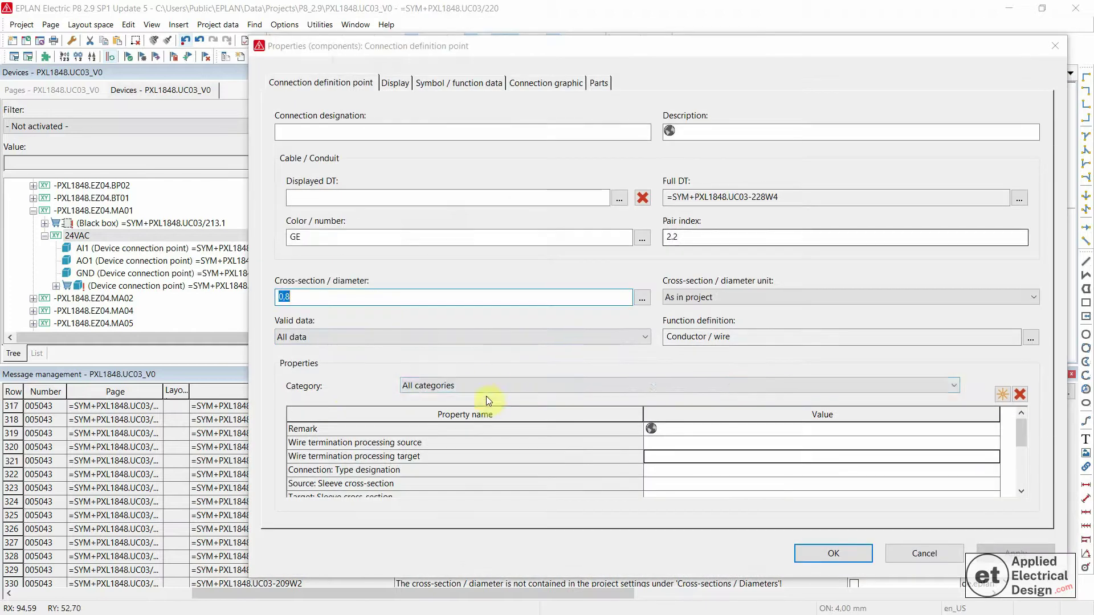
{"action": "left_click", "coordinate": [642, 302]}
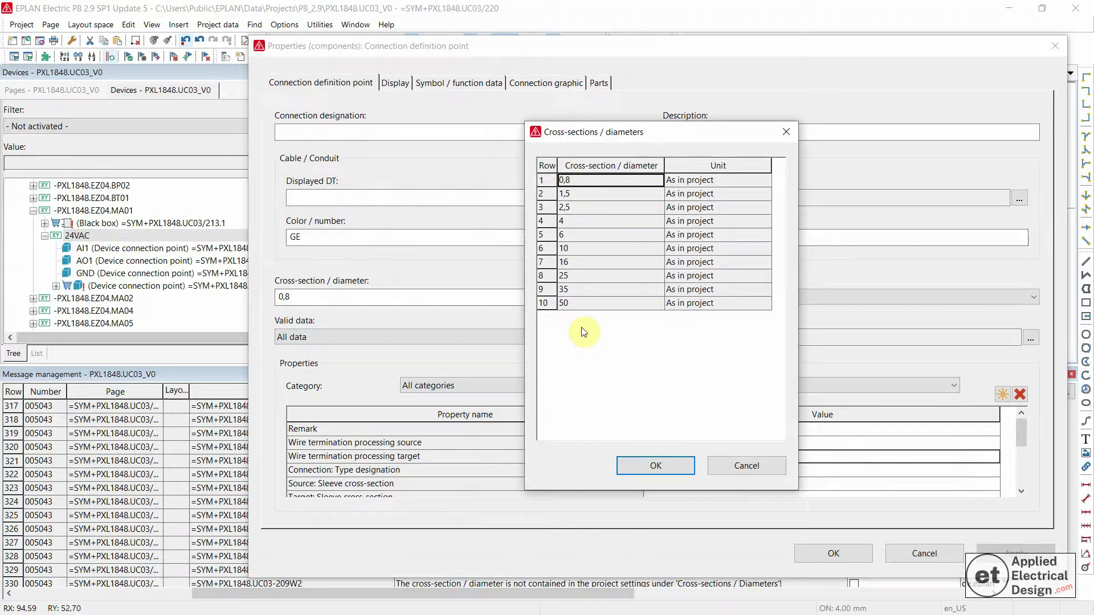
{"action": "left_click", "coordinate": [723, 468]}
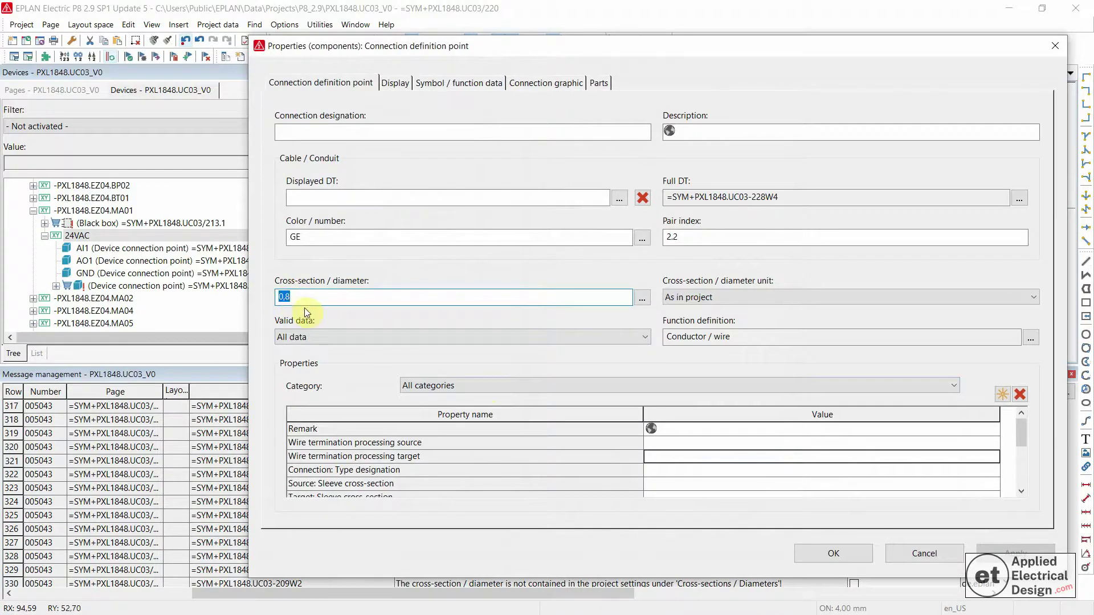
{"action": "left_click", "coordinate": [923, 554]}
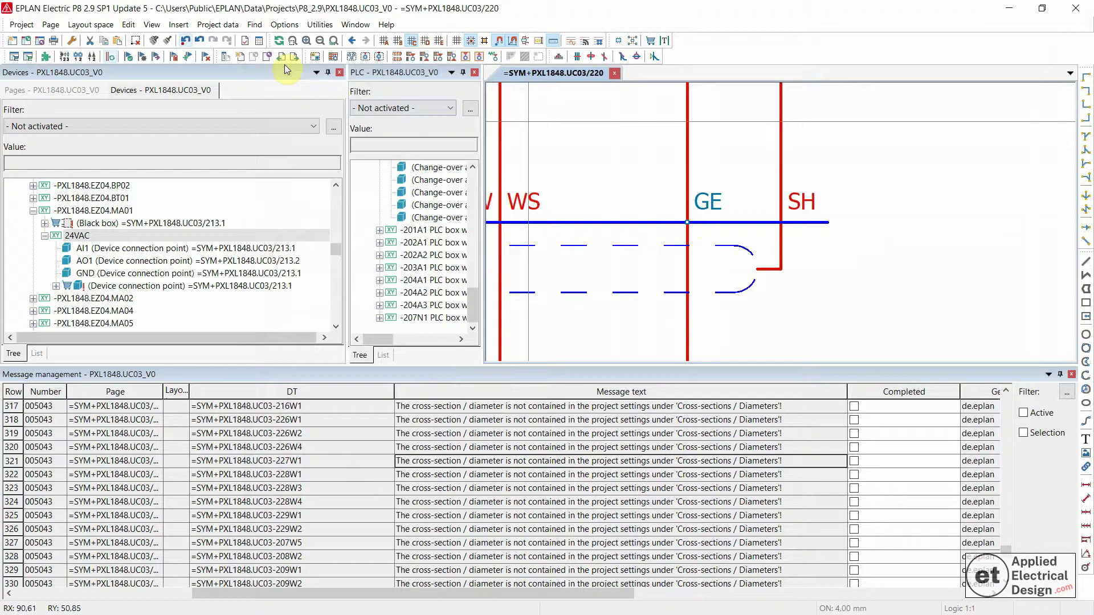
Open the Cross-sections / diameters settings of project PXL1848.UC03_V0
{"action": "left_click", "coordinate": [284, 25]}
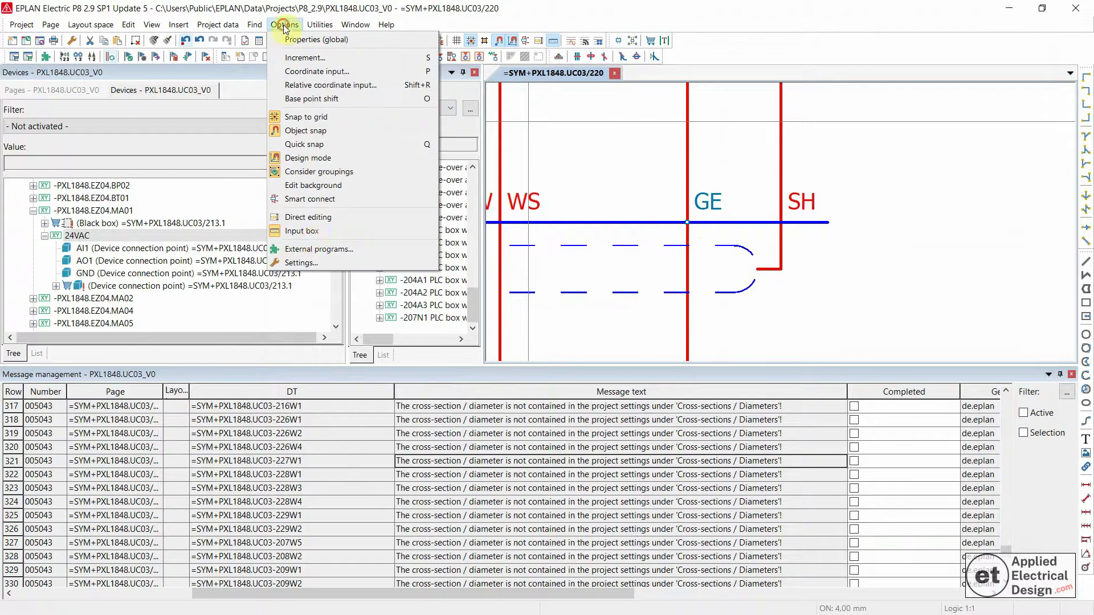
{"action": "left_click", "coordinate": [303, 264]}
{"action": "left_click", "coordinate": [270, 98]}
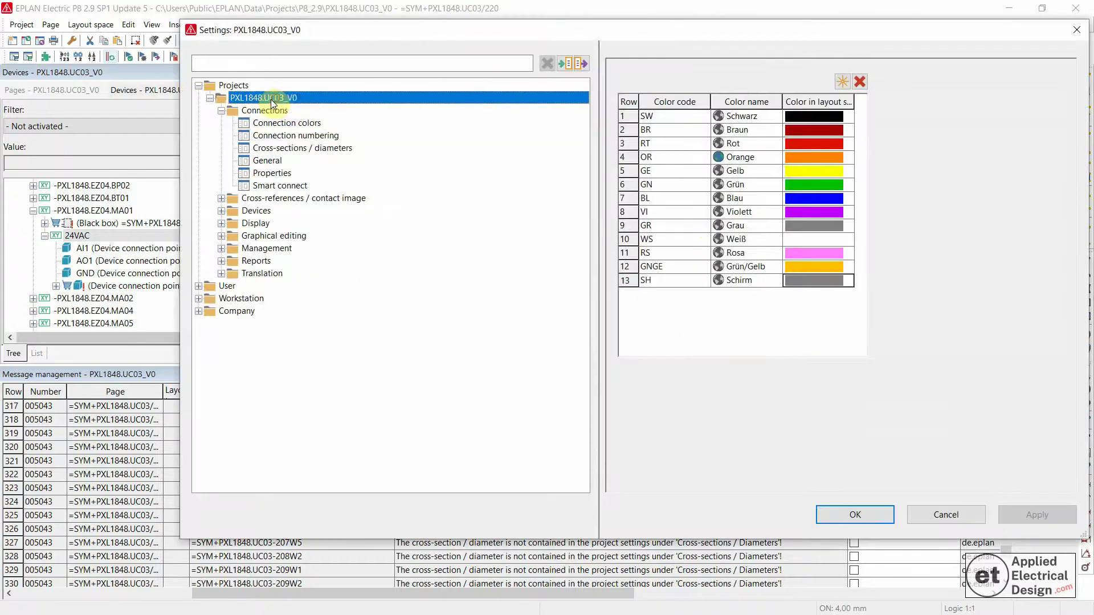
{"action": "left_click", "coordinate": [291, 149]}
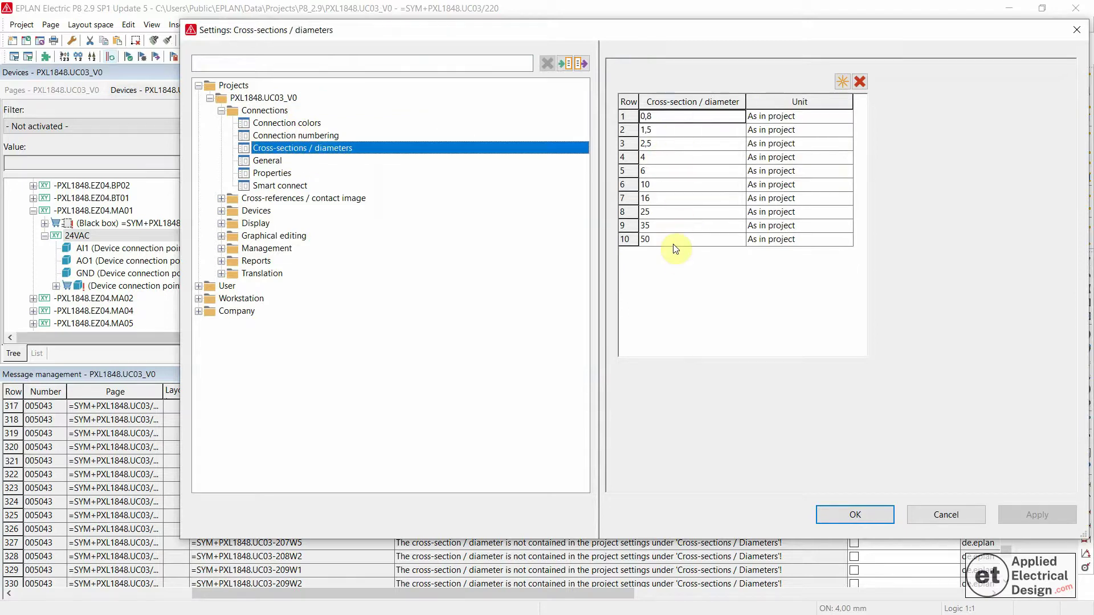
Add a 70 cross-section with unit As in project and save the settings
{"action": "left_click", "coordinate": [839, 81]}
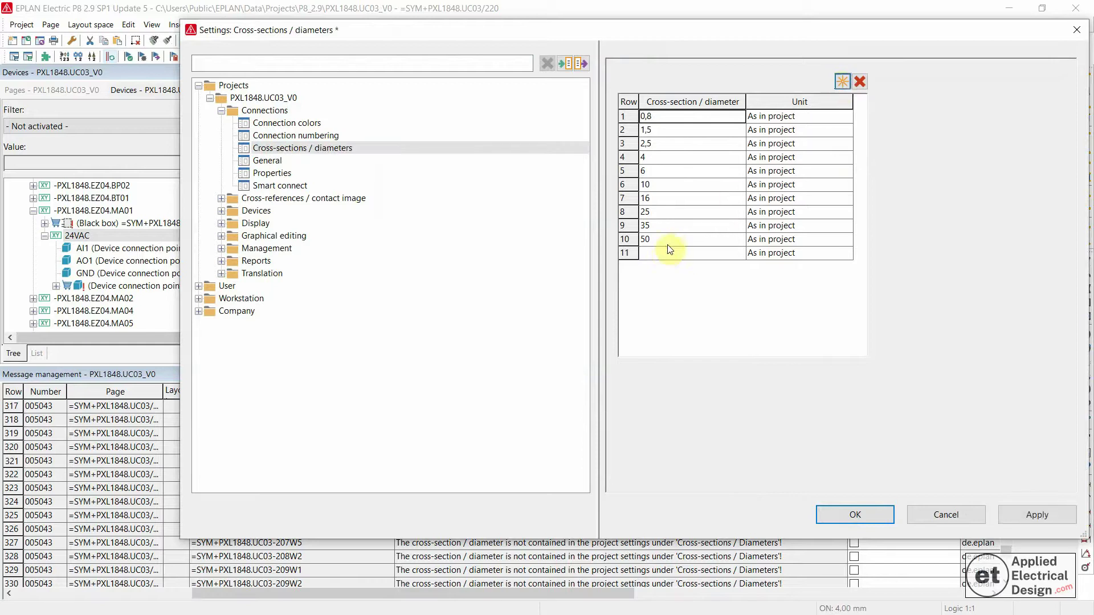
{"action": "left_click", "coordinate": [662, 252]}
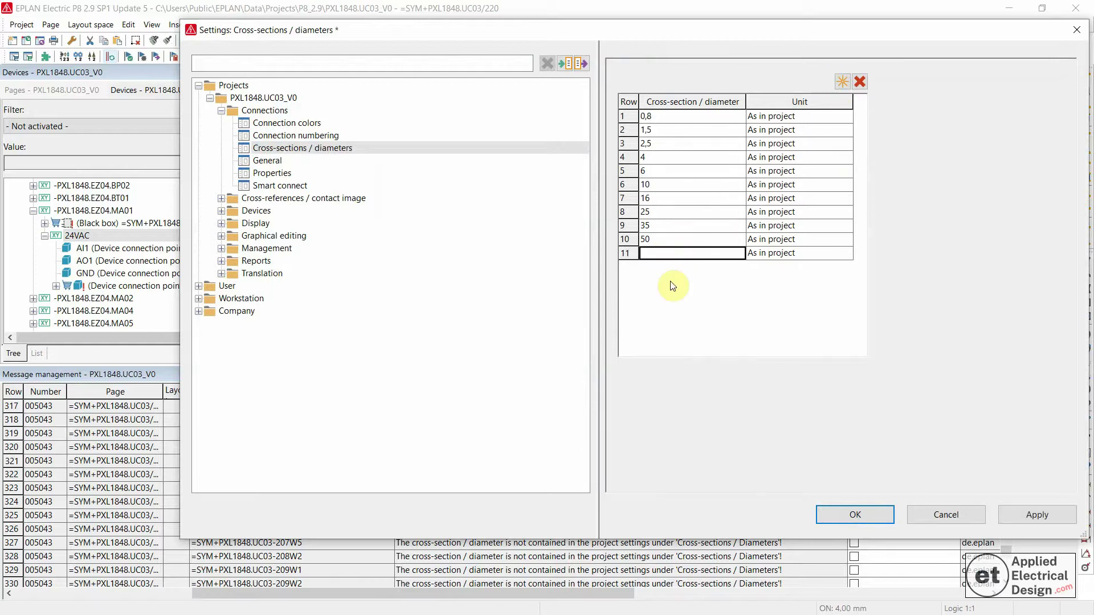
{"action": "type", "text": "70"}
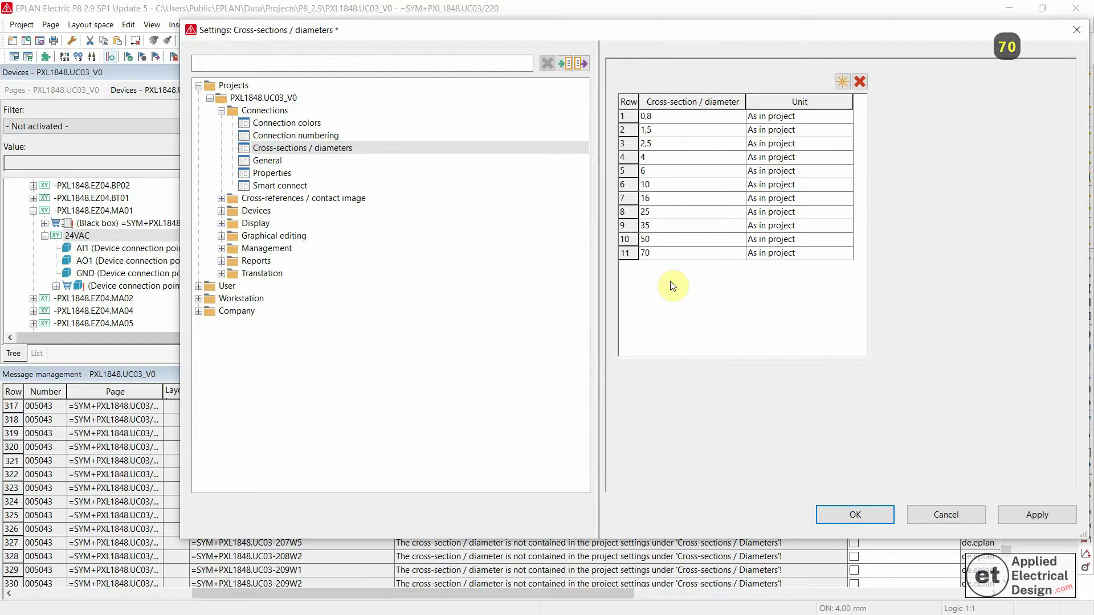
{"action": "key", "text": "Tab"}
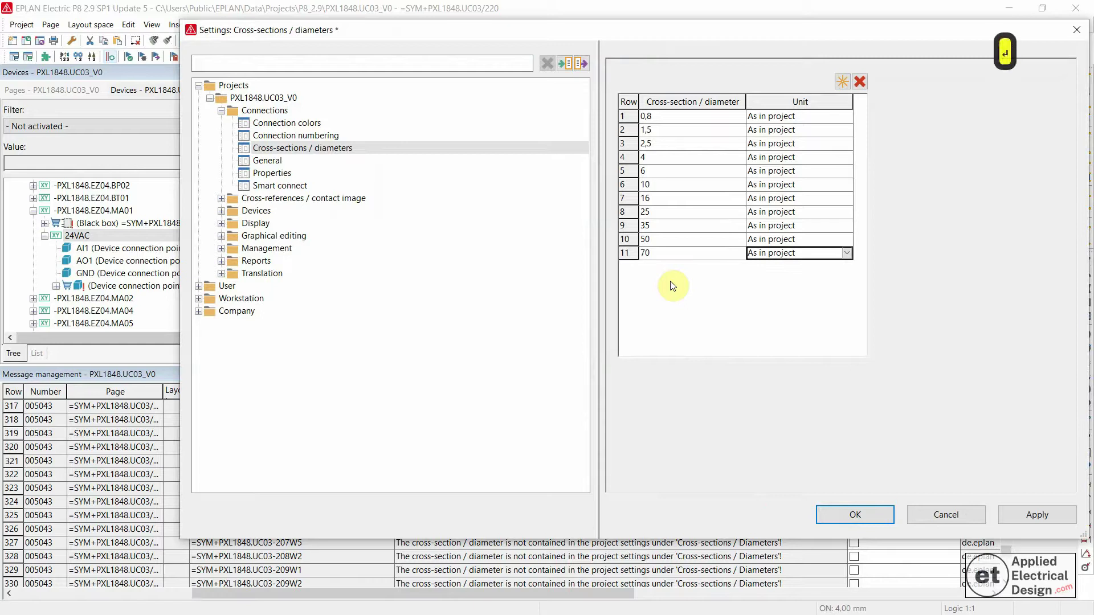
{"action": "left_click", "coordinate": [846, 253]}
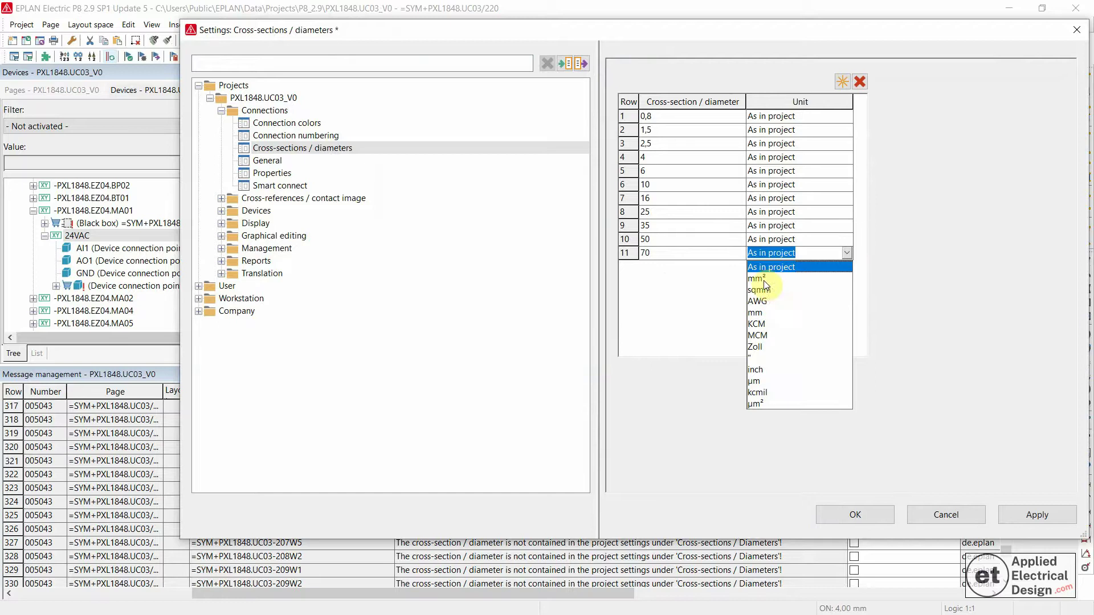
{"action": "left_click", "coordinate": [719, 236]}
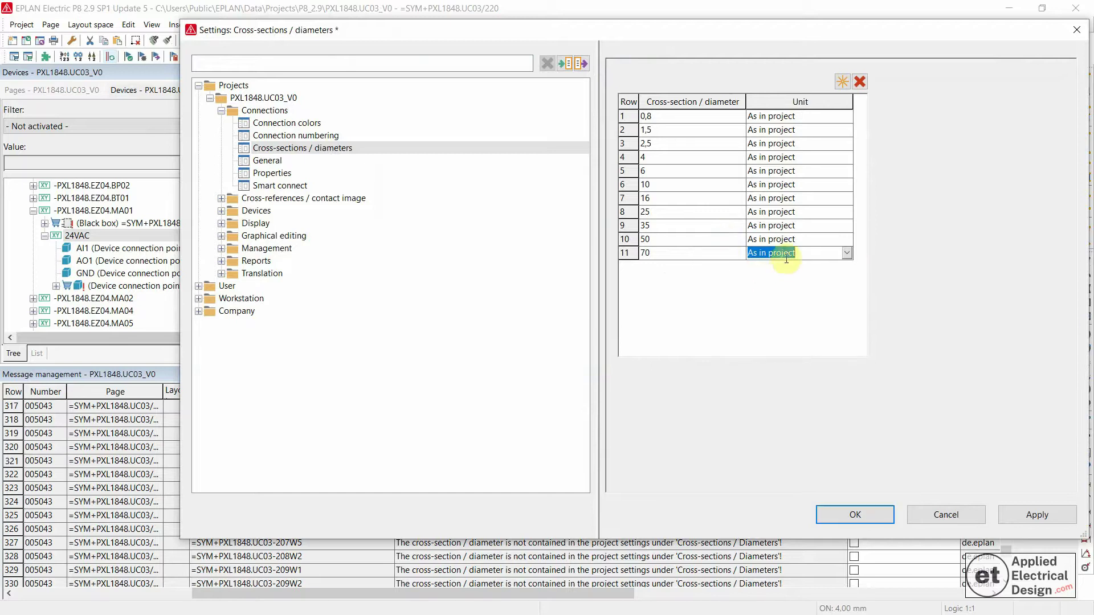
{"action": "left_click", "coordinate": [717, 213]}
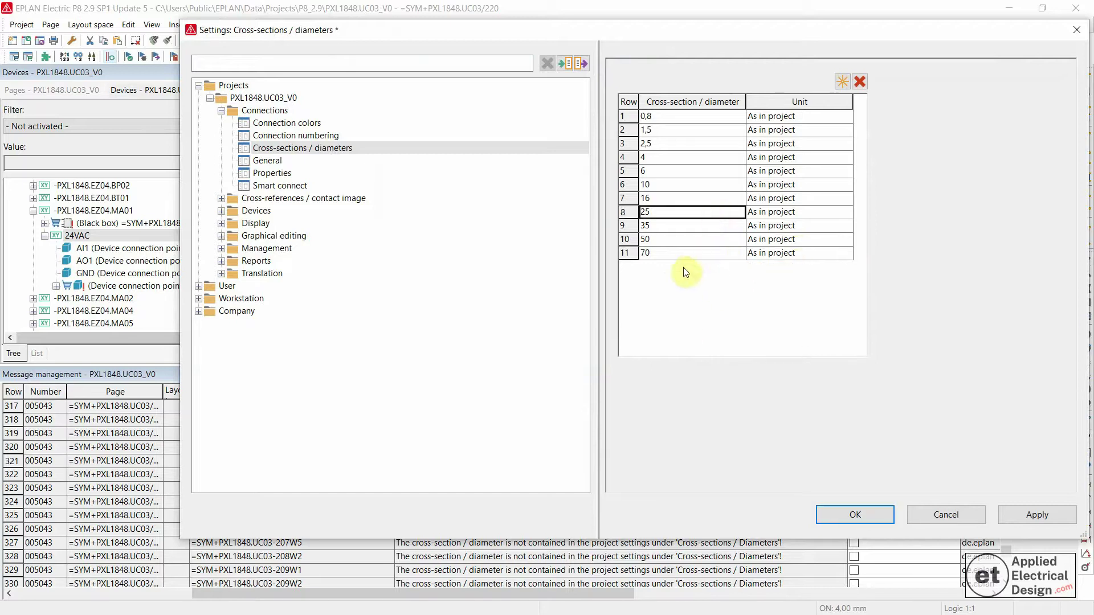
{"action": "left_click", "coordinate": [855, 515]}
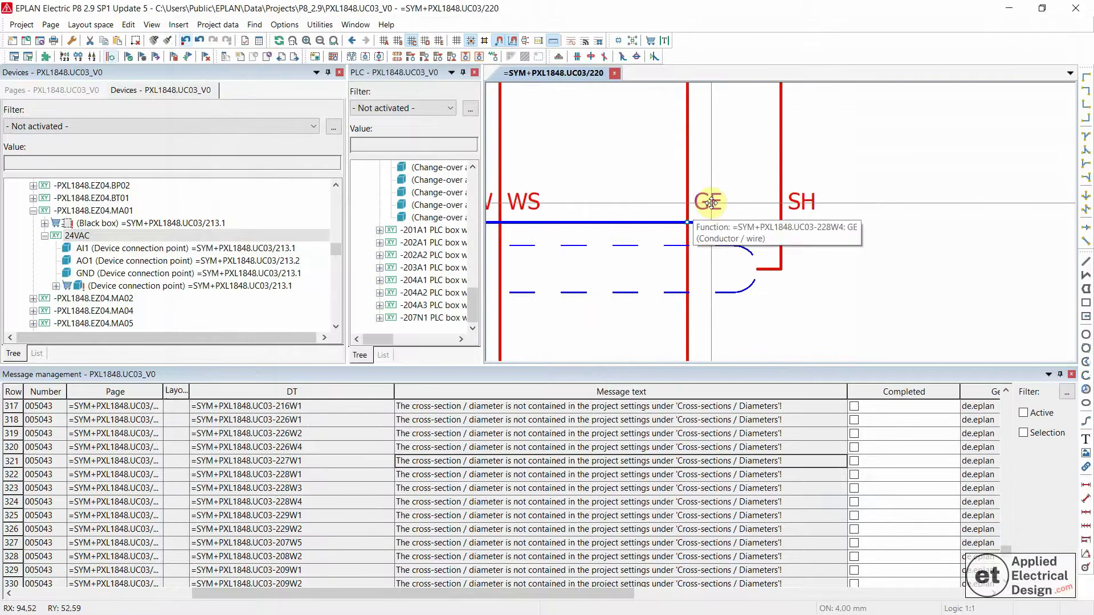
Reopen 228W4's GE point and browse the cross-section list, cancelling so 0,8 stays
{"action": "double_click", "coordinate": [711, 202]}
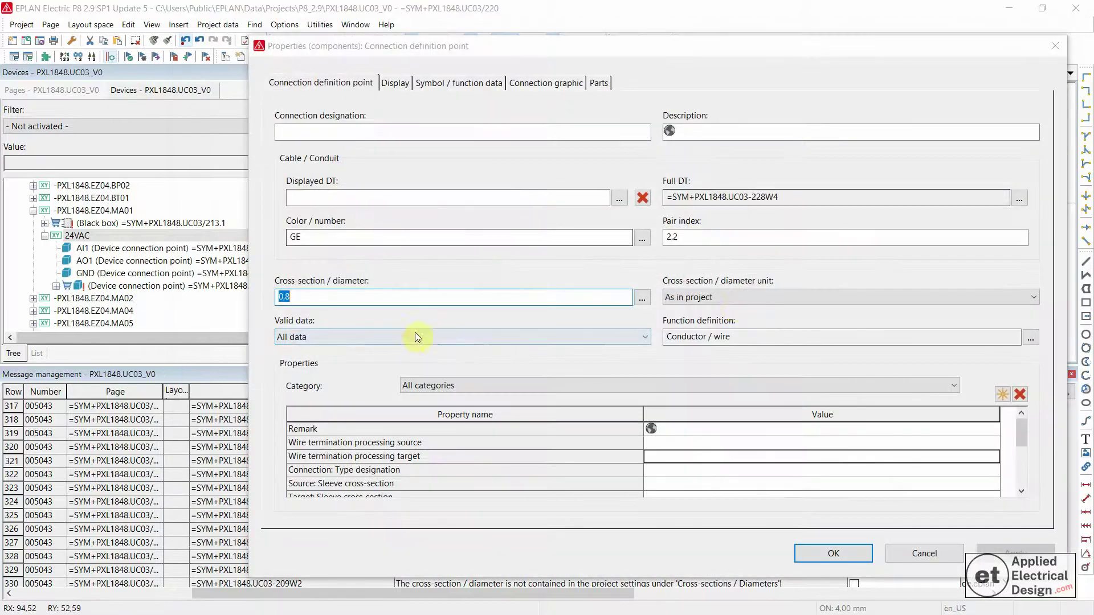
{"action": "left_click", "coordinate": [642, 297]}
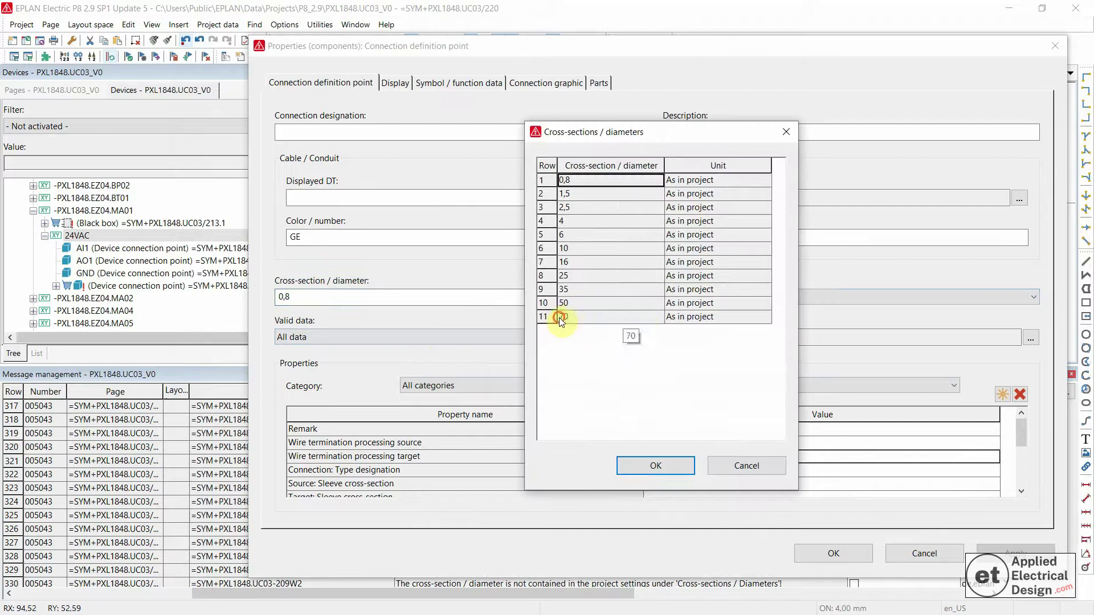
{"action": "left_click", "coordinate": [559, 317]}
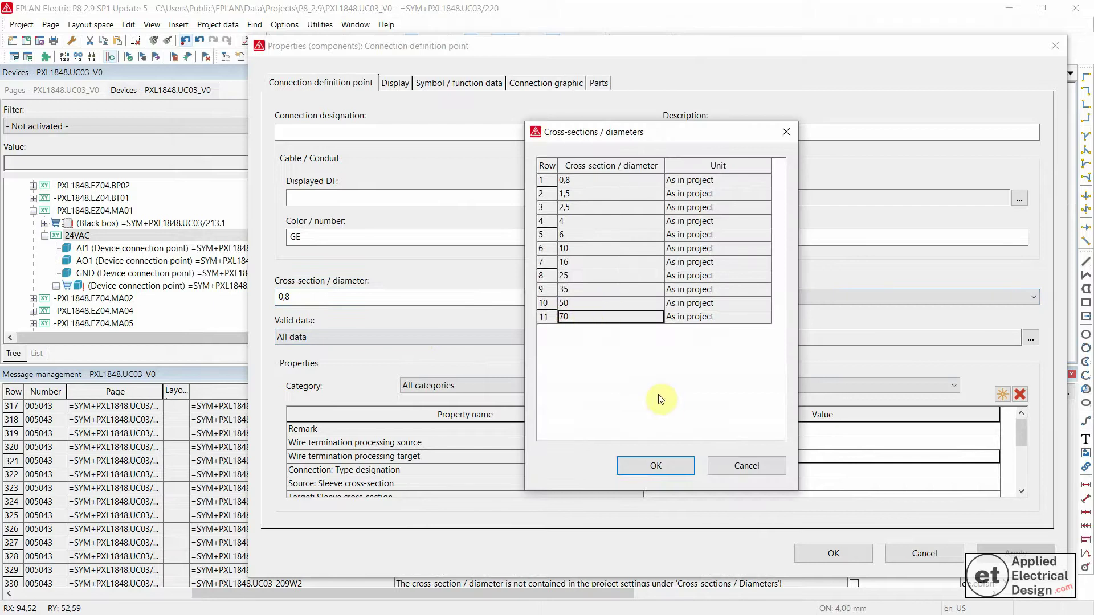
{"action": "left_click", "coordinate": [732, 463]}
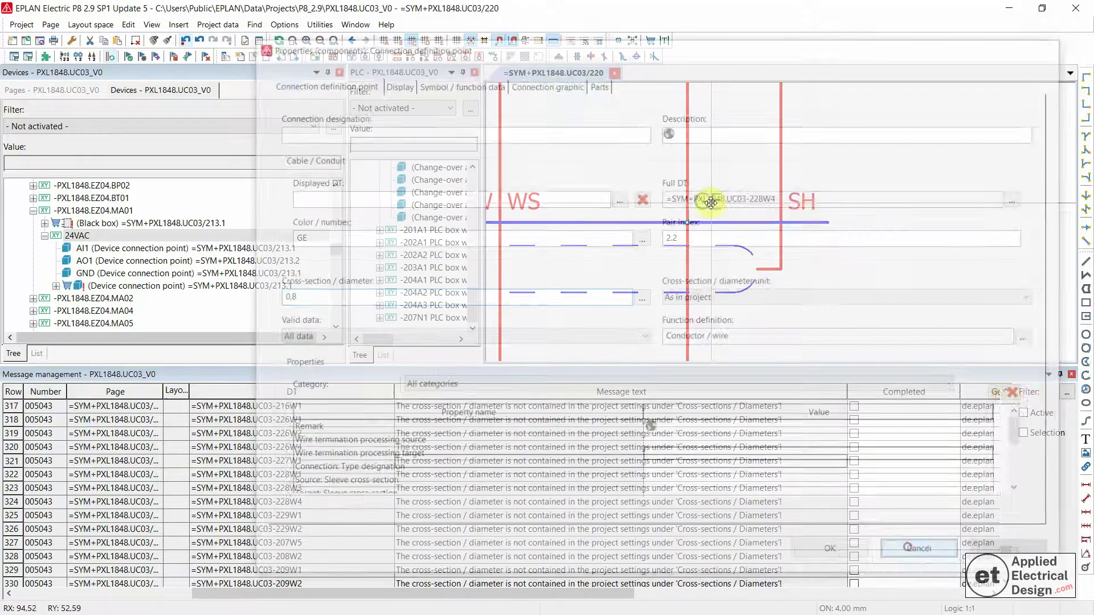
Leave the SH conductor of cable 228W4 with an empty cross-section and confirm with OK
{"action": "double_click", "coordinate": [803, 204]}
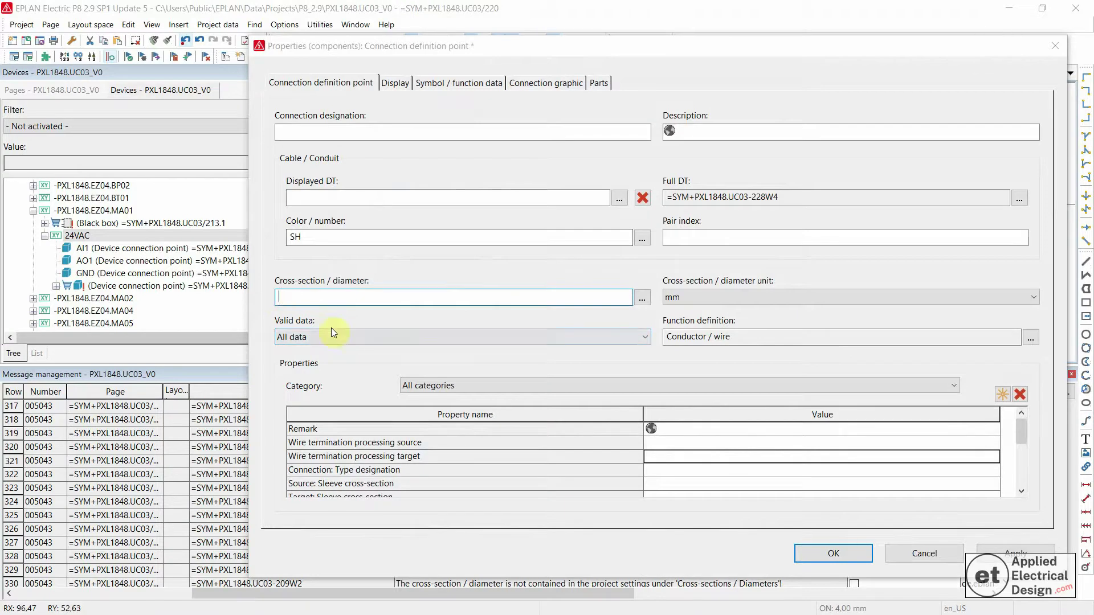
{"action": "left_click", "coordinate": [792, 554]}
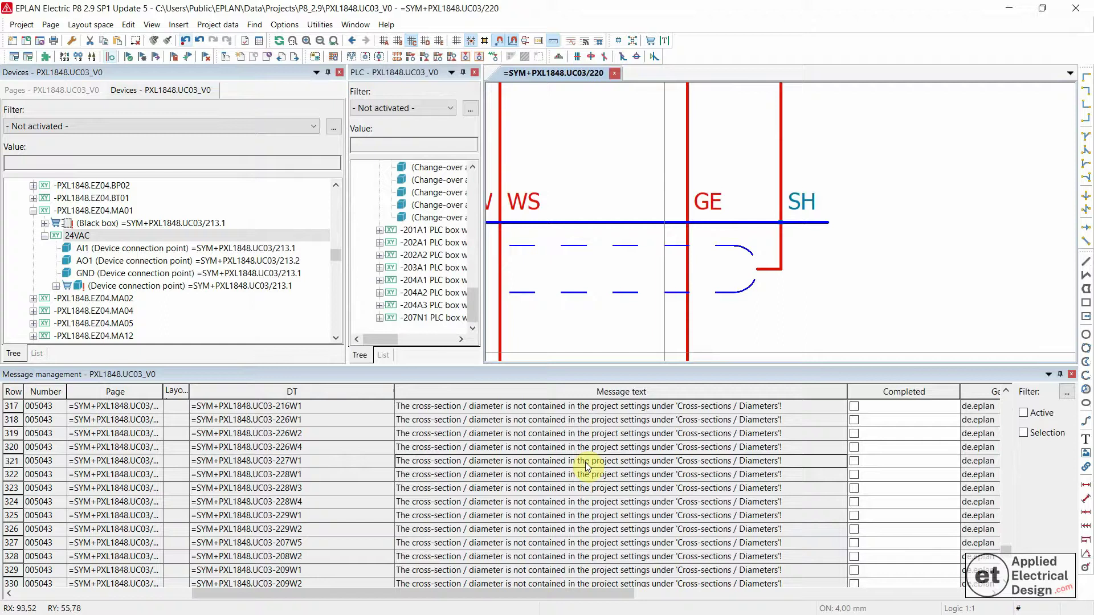
Jump through warnings to pages 217 and 216, then to page 211 for cable 211W8
{"action": "scroll", "coordinate": [587, 517], "scroll_direction": "up", "scroll_amount": 7}
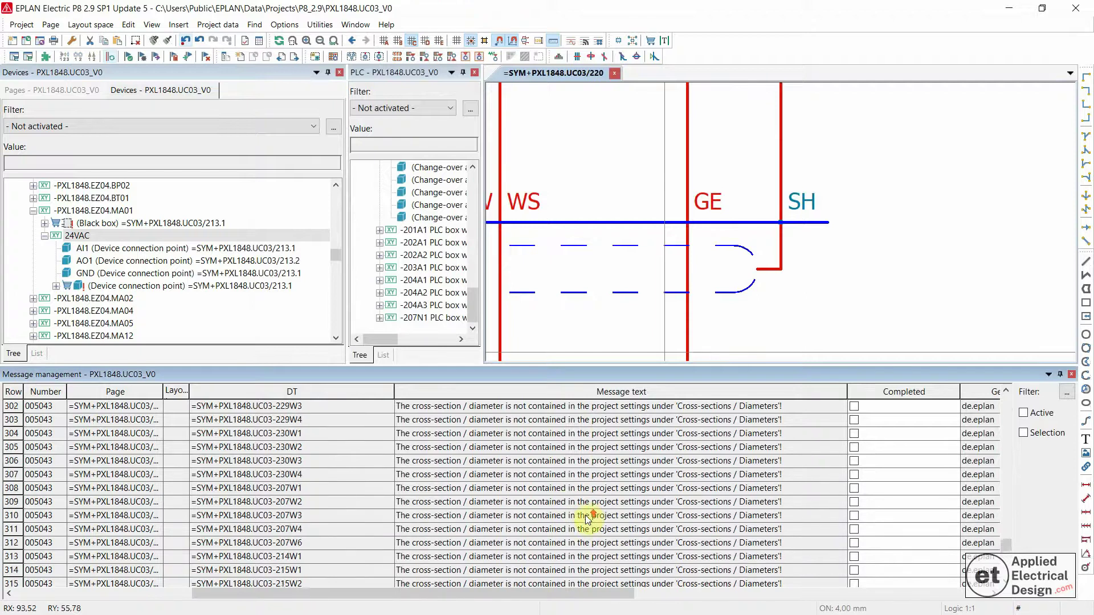
{"action": "scroll", "coordinate": [564, 513], "scroll_direction": "up", "scroll_amount": 2}
{"action": "double_click", "coordinate": [549, 501]}
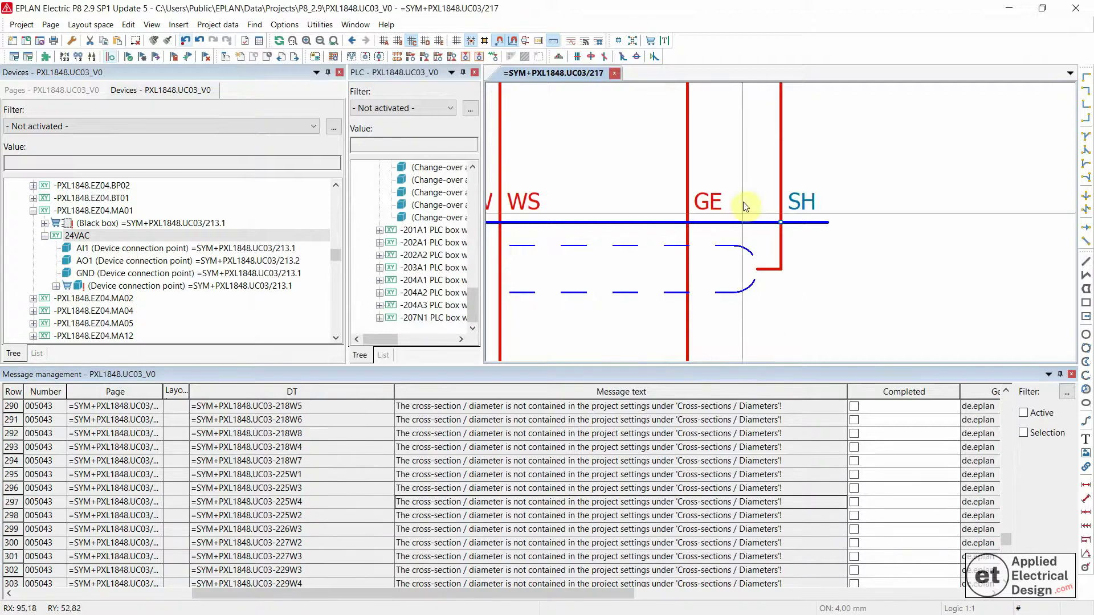
{"action": "double_click", "coordinate": [587, 447]}
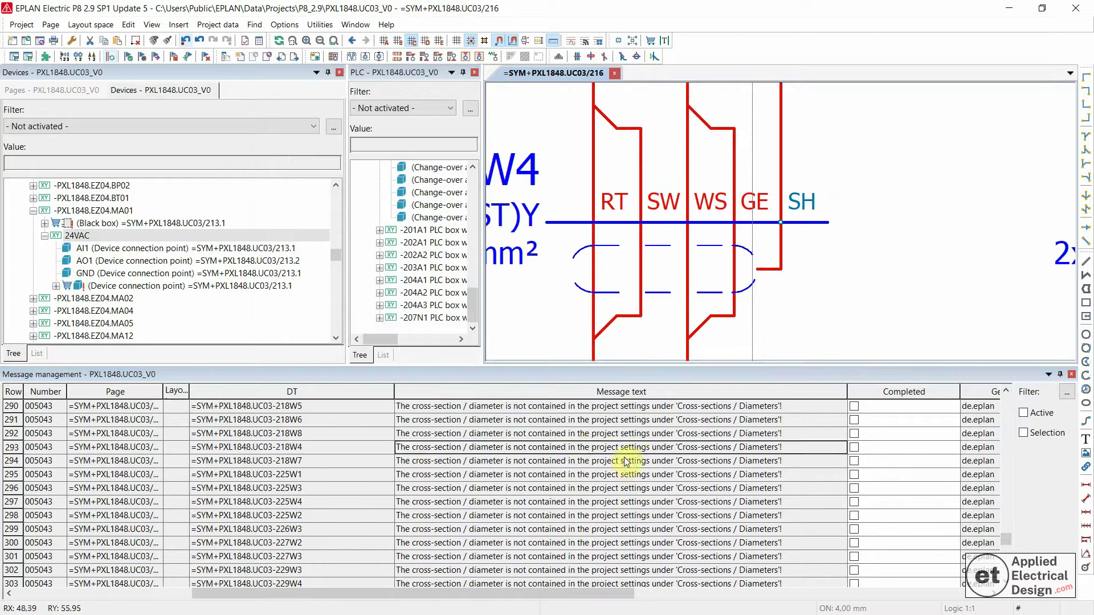
{"action": "scroll", "coordinate": [613, 473], "scroll_direction": "down", "scroll_amount": 7}
{"action": "scroll", "coordinate": [569, 484], "scroll_direction": "down", "scroll_amount": 9}
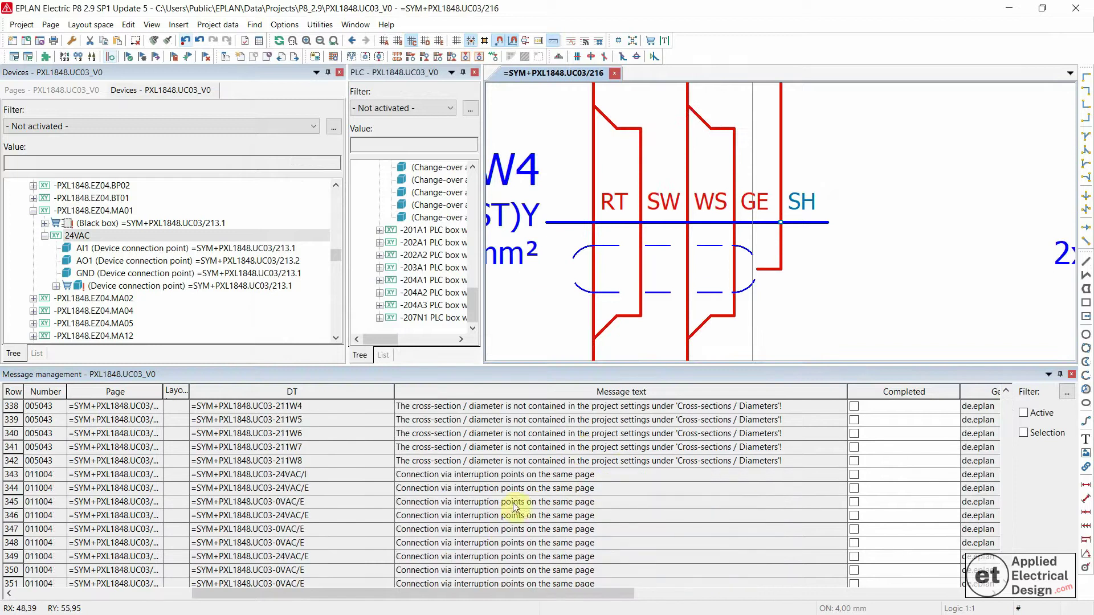
{"action": "left_click", "coordinate": [510, 463]}
{"action": "double_click", "coordinate": [509, 463]}
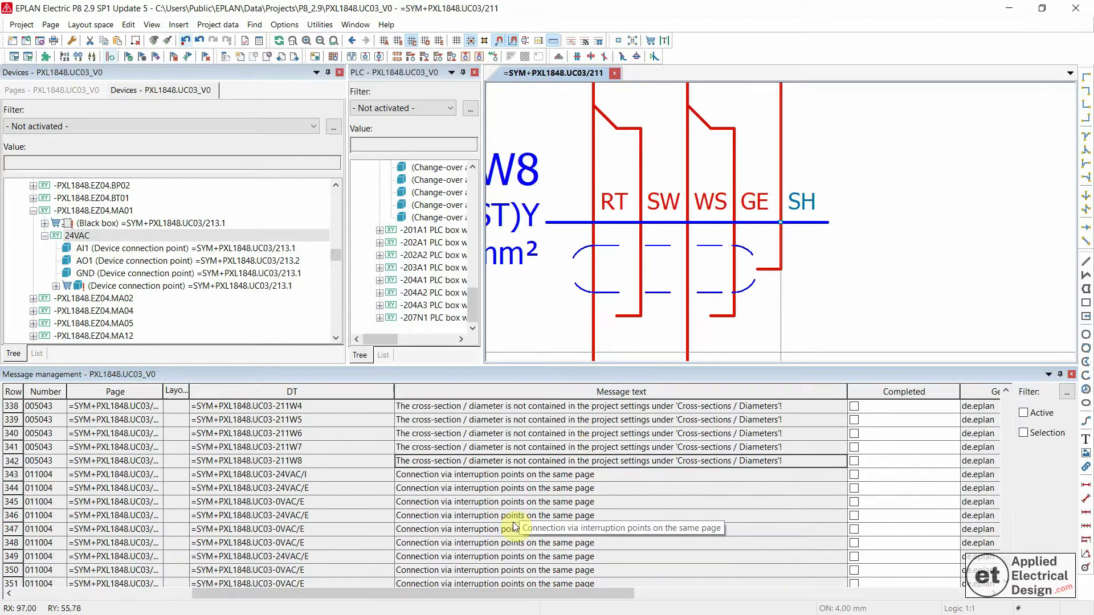
Select the block of cross-section warnings in rows 279 to 291
{"action": "left_click", "coordinate": [466, 462]}
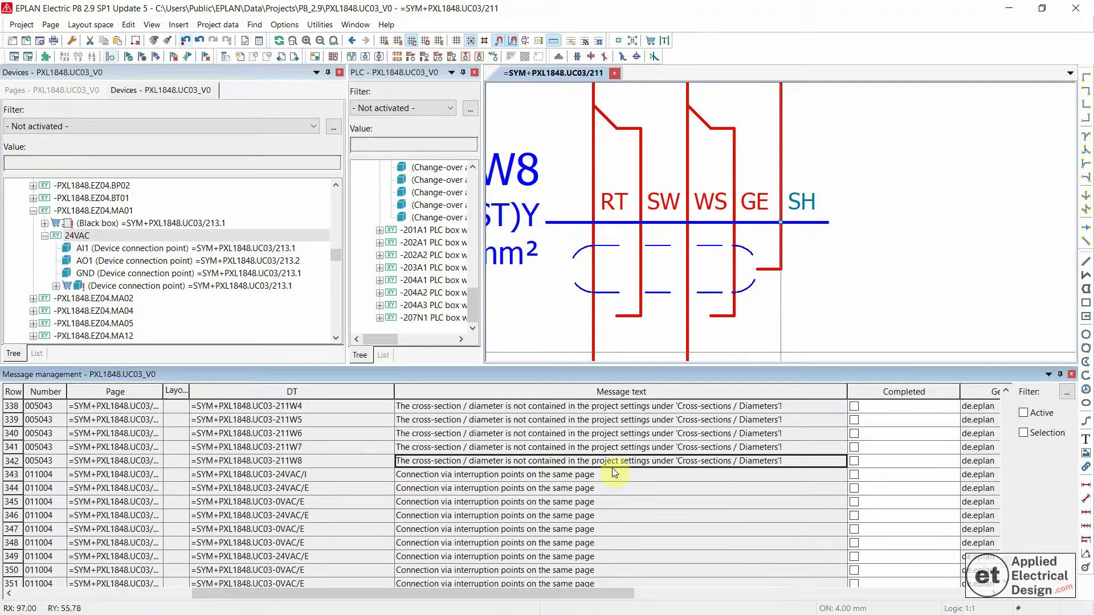
{"action": "scroll", "coordinate": [611, 467], "scroll_direction": "up", "scroll_amount": 7}
{"action": "scroll", "coordinate": [613, 473], "scroll_direction": "up", "scroll_amount": 16}
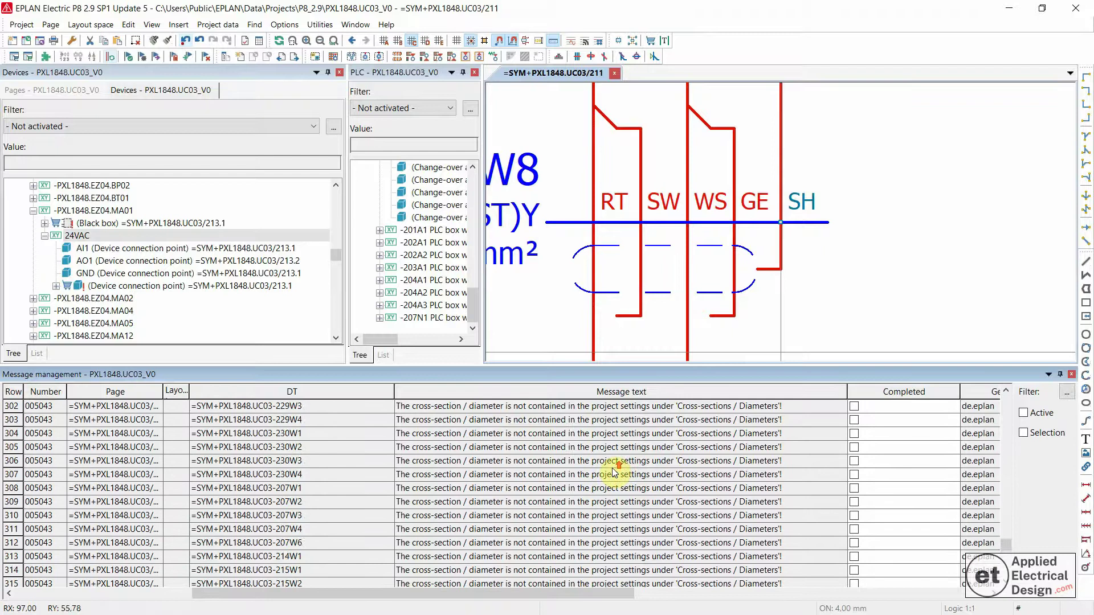
{"action": "scroll", "coordinate": [612, 468], "scroll_direction": "down", "scroll_amount": 3}
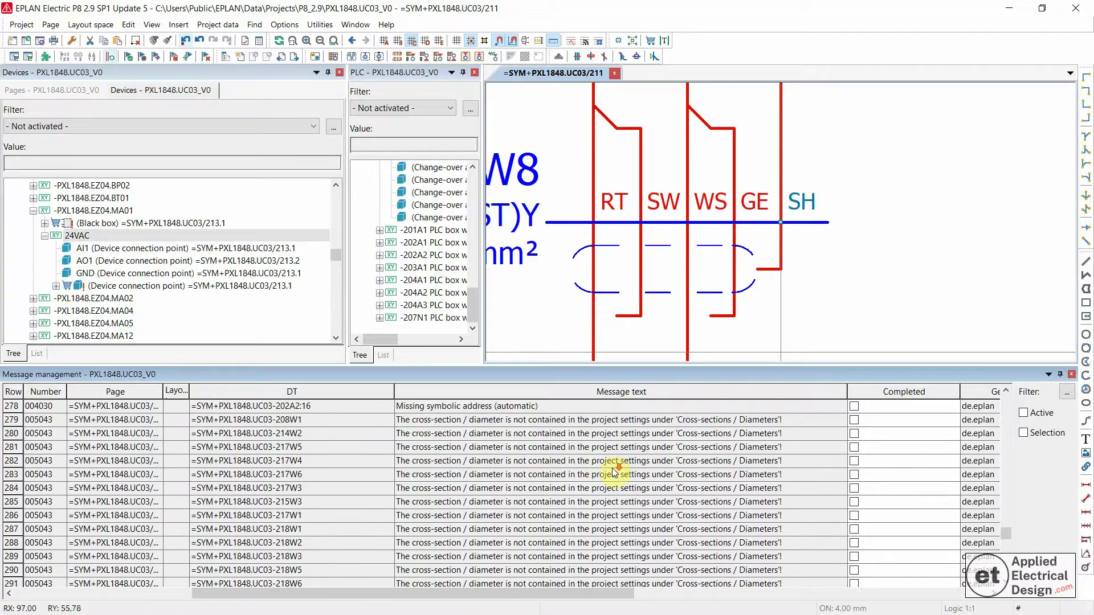
{"action": "left_click", "coordinate": [567, 420], "text": "shift"}
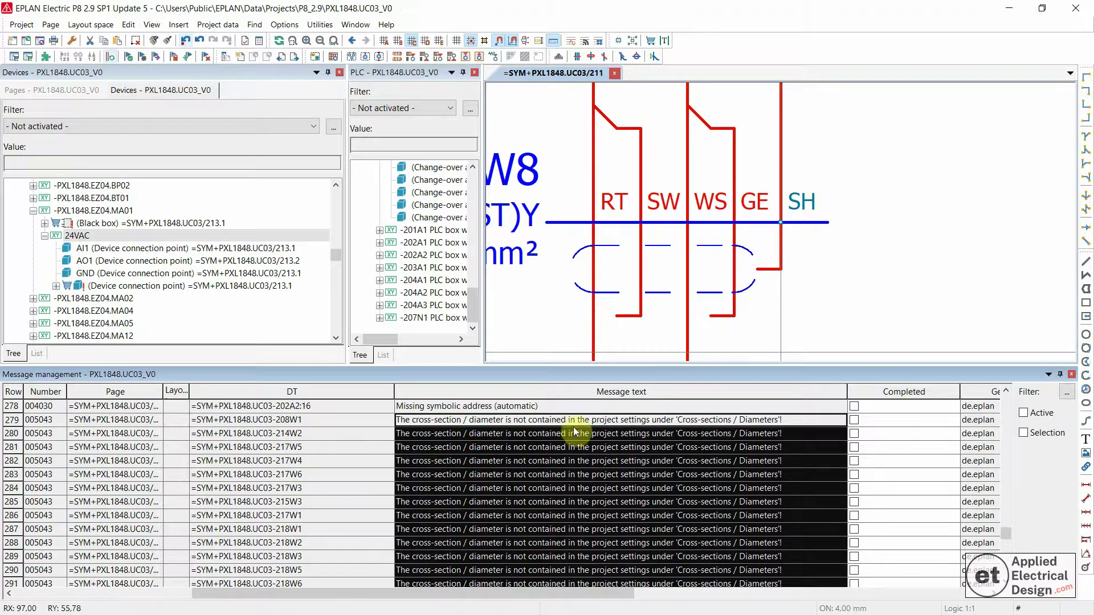
Through global Properties, delete the <<...>> cross-section on all marked connection points and confirm
{"action": "right_click", "coordinate": [559, 478]}
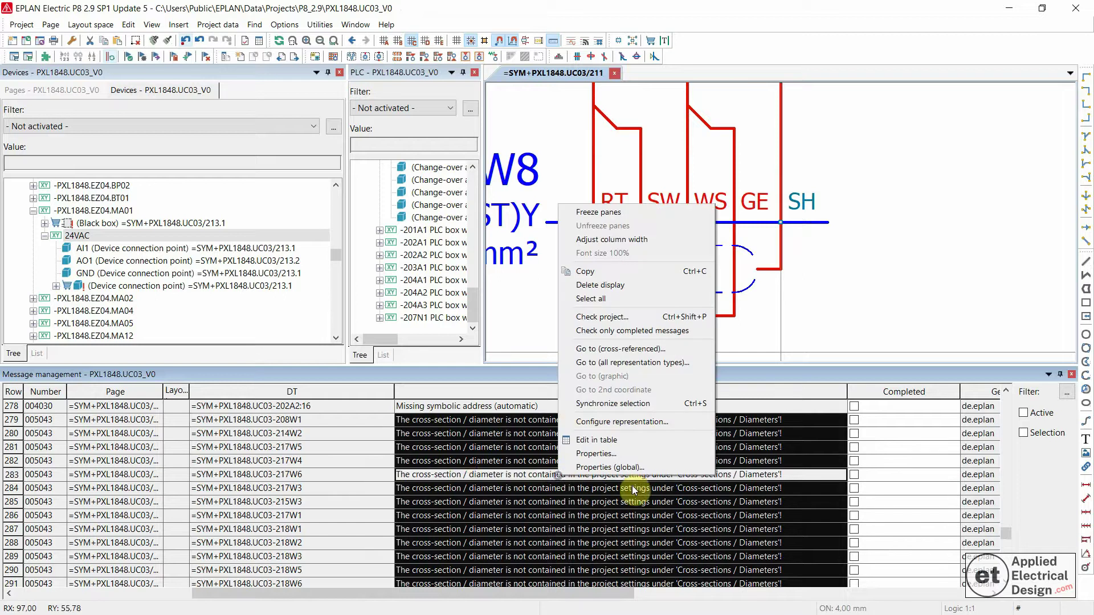
{"action": "left_click", "coordinate": [606, 453]}
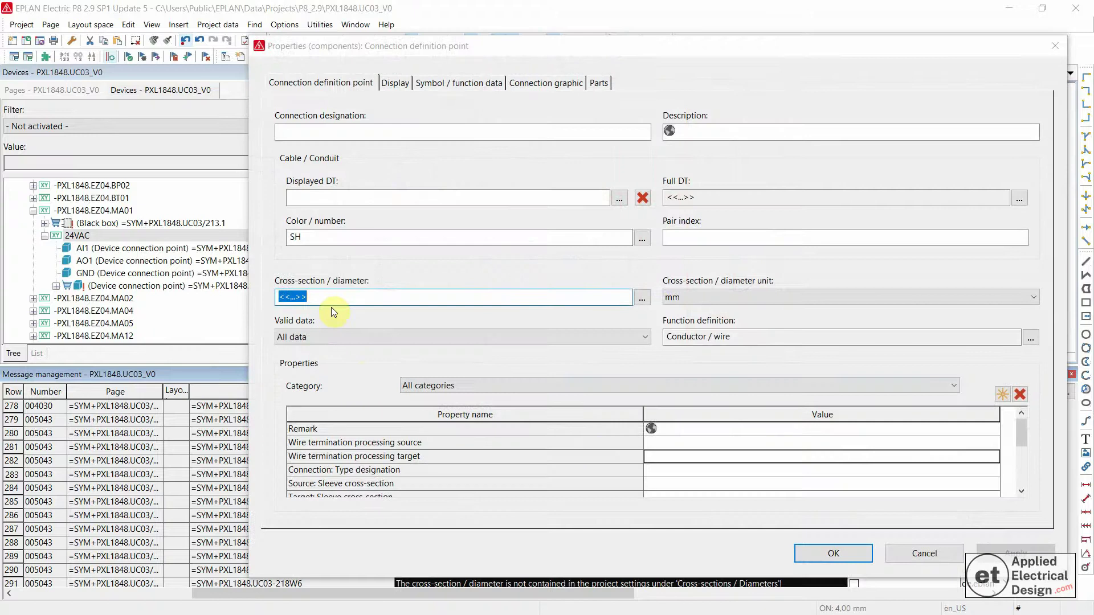
{"action": "key", "text": "BackSpace"}
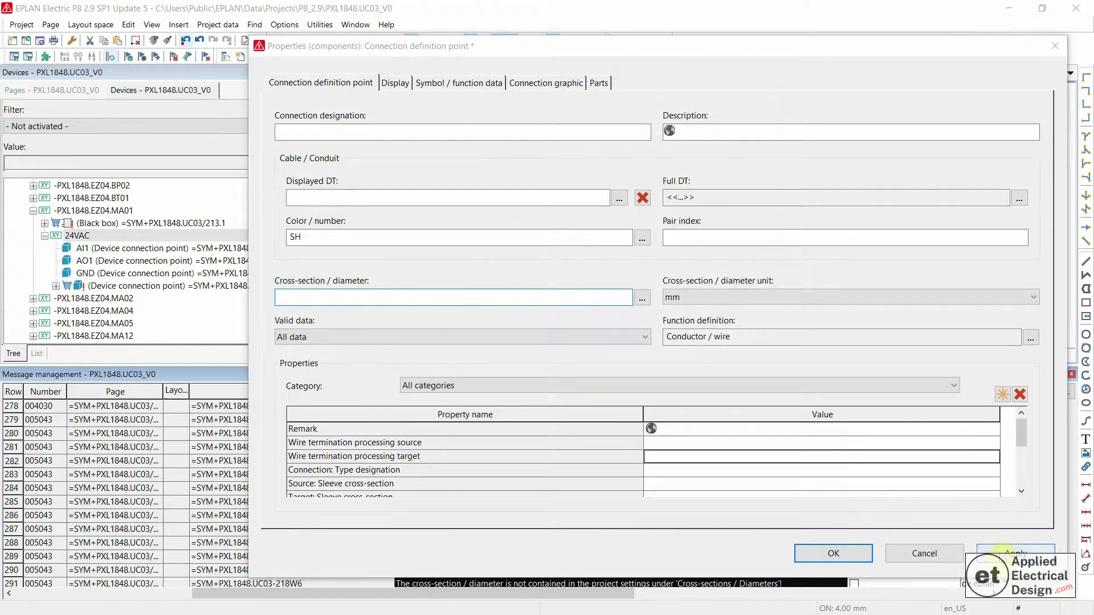
{"action": "left_click", "coordinate": [1004, 553]}
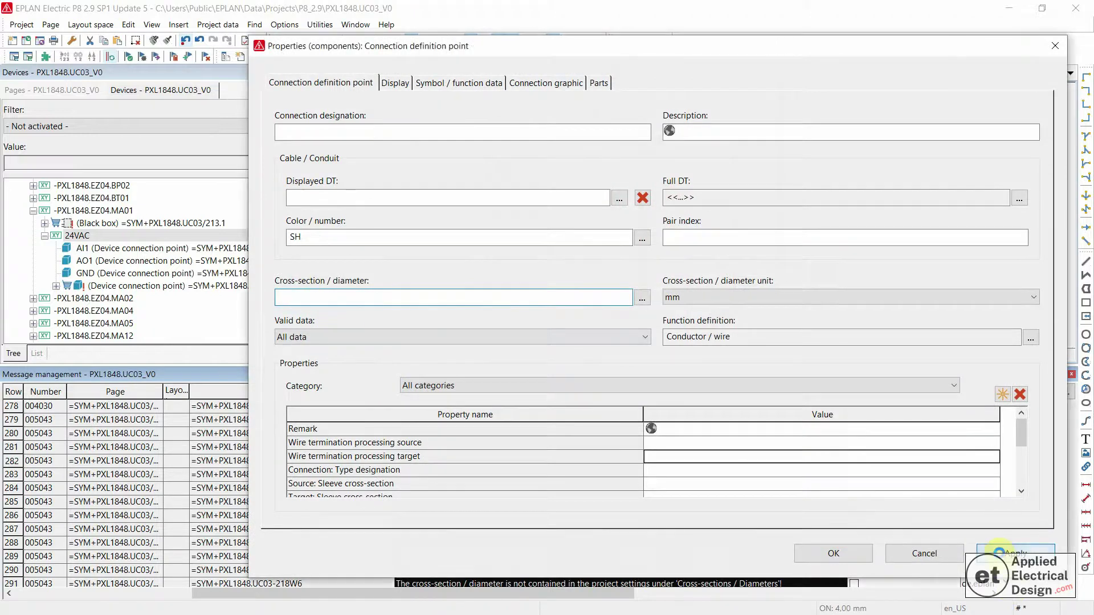
{"action": "left_click", "coordinate": [834, 551]}
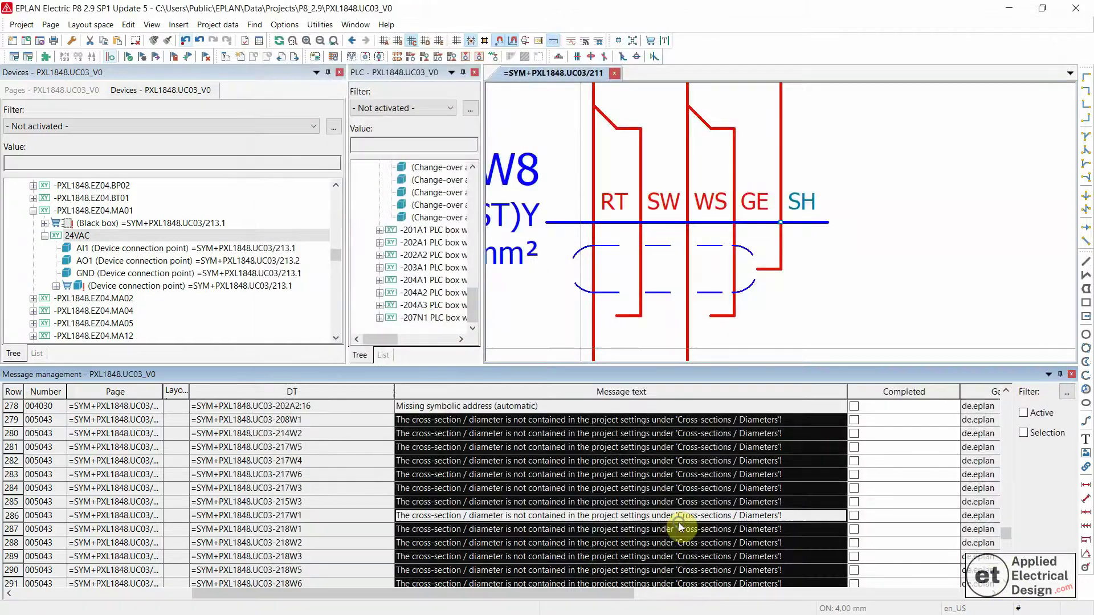
Run Check project again and scroll the message list to verify the cross-section warnings are gone
{"action": "right_click", "coordinate": [678, 522]}
{"action": "left_click", "coordinate": [723, 364]}
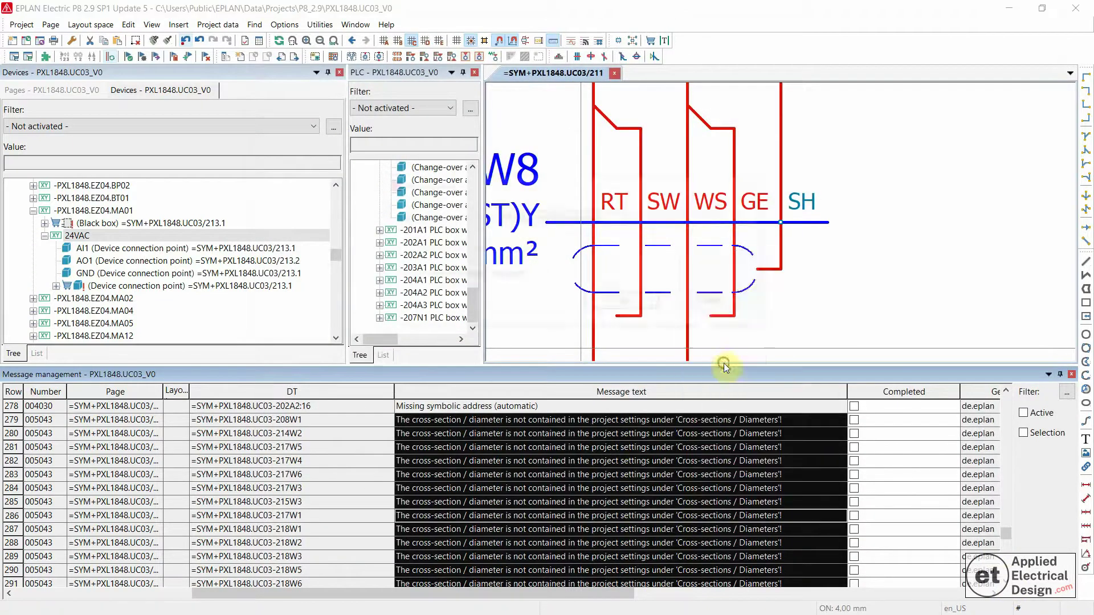
{"action": "left_click", "coordinate": [627, 305]}
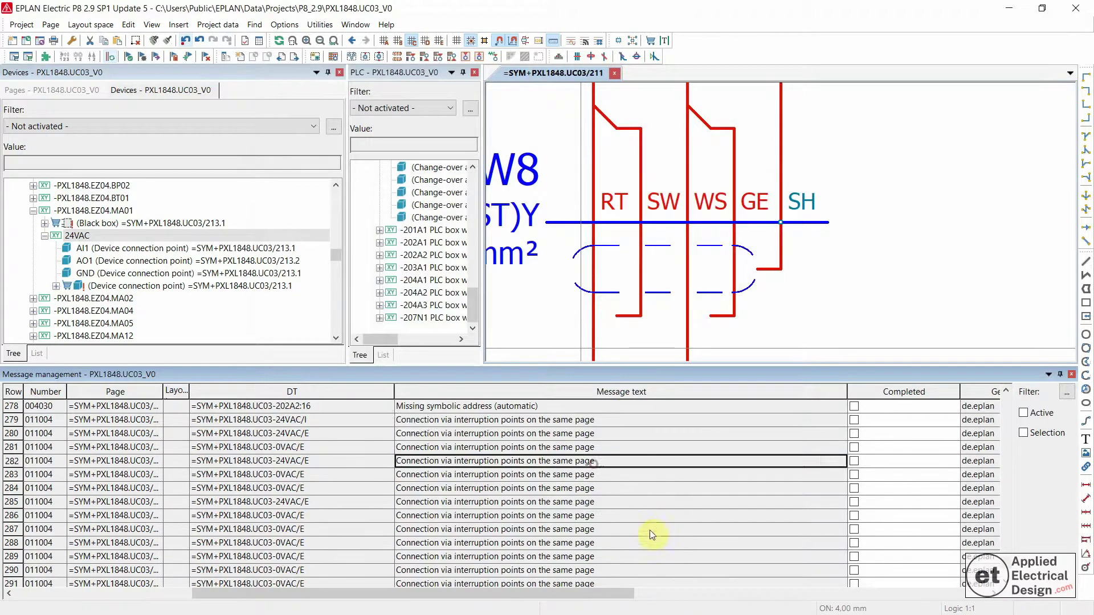
{"action": "scroll", "coordinate": [652, 533], "scroll_direction": "up", "scroll_amount": 20}
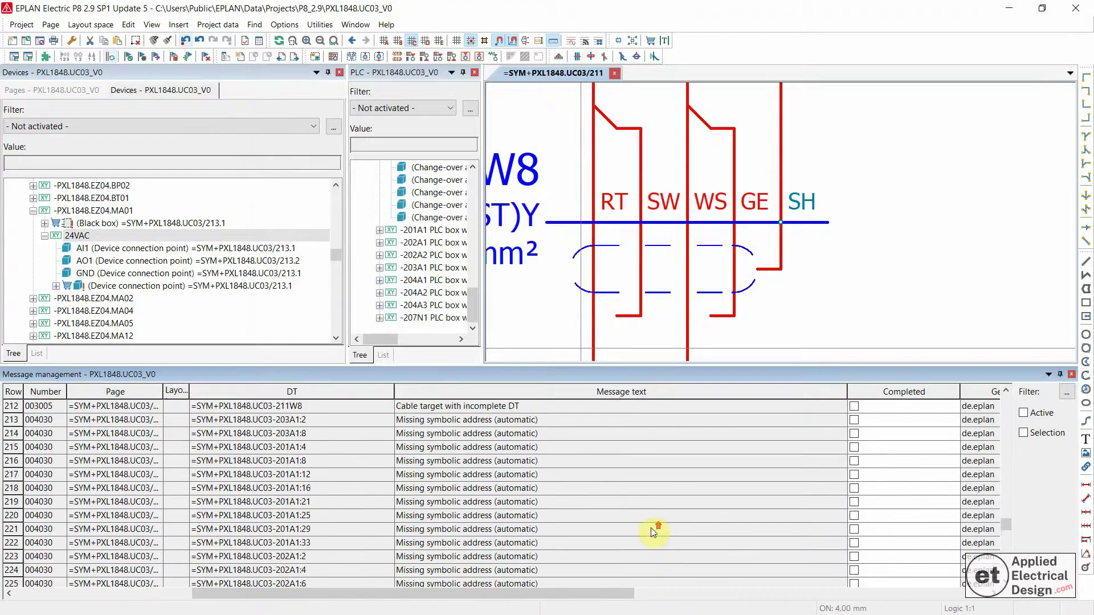
{"action": "scroll", "coordinate": [1006, 524], "scroll_direction": "up", "scroll_amount": 8}
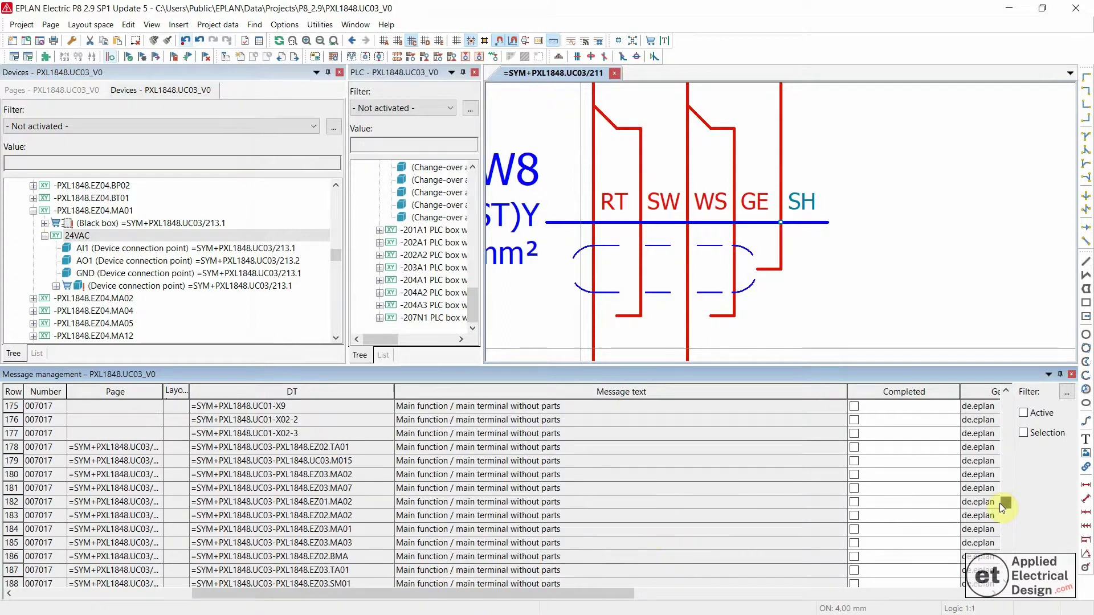
{"action": "mouse_move", "coordinate": [998, 510]}
{"action": "left_mouse_down"}
{"action": "mouse_move", "coordinate": [985, 401]}
{"action": "mouse_move", "coordinate": [987, 496]}
{"action": "left_mouse_up"}
{"action": "left_click", "coordinate": [578, 529]}
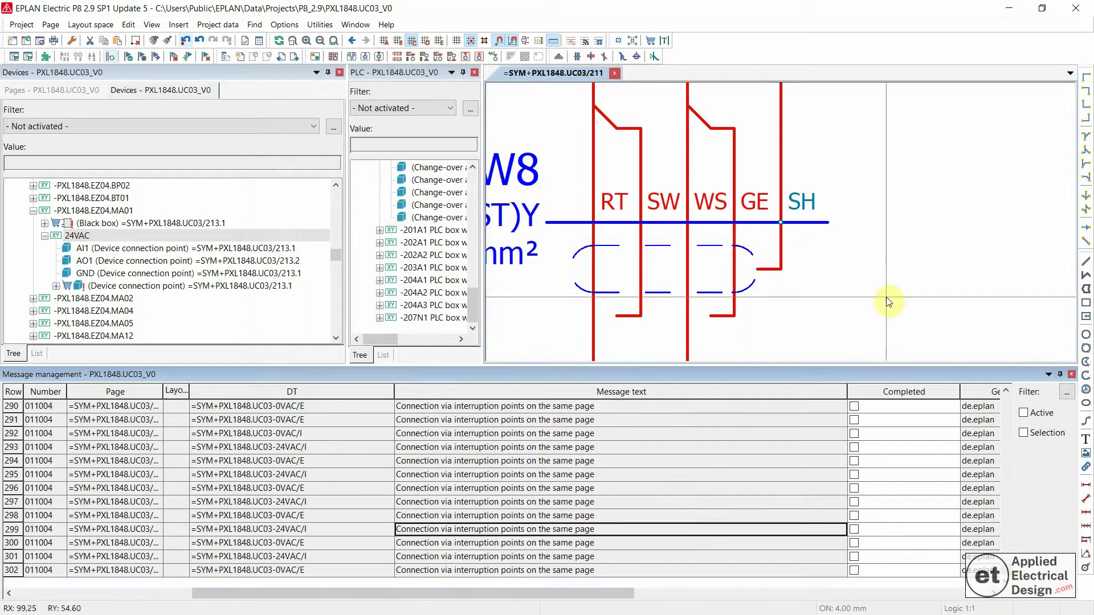
{"action": "left_click", "coordinate": [860, 297]}
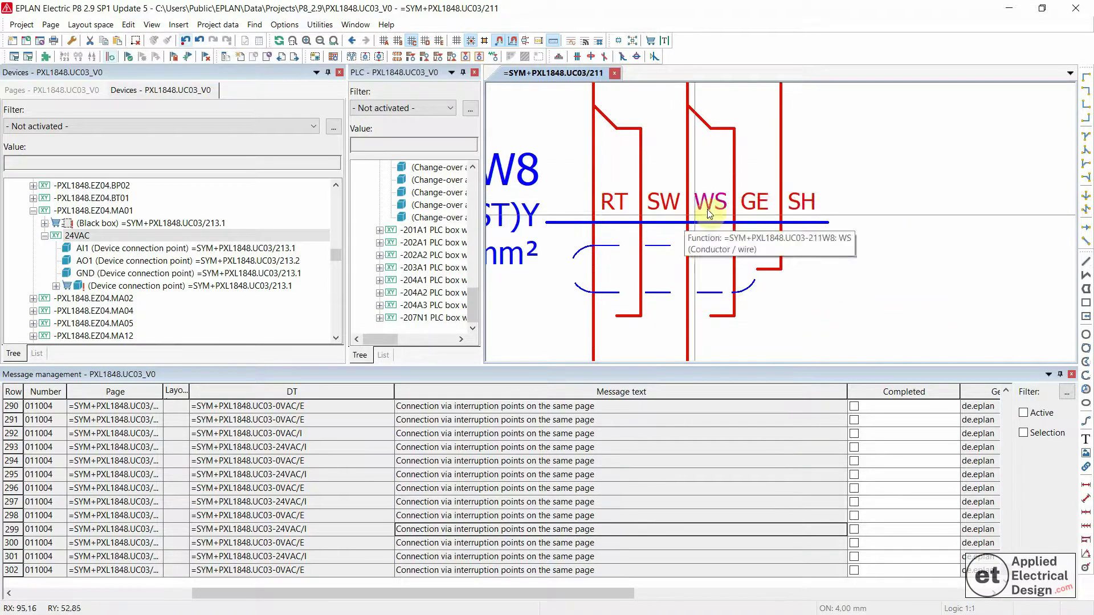
Review the GE conductor of 211W8 against the allowed cross-sections, closing without changes
{"action": "double_click", "coordinate": [752, 202]}
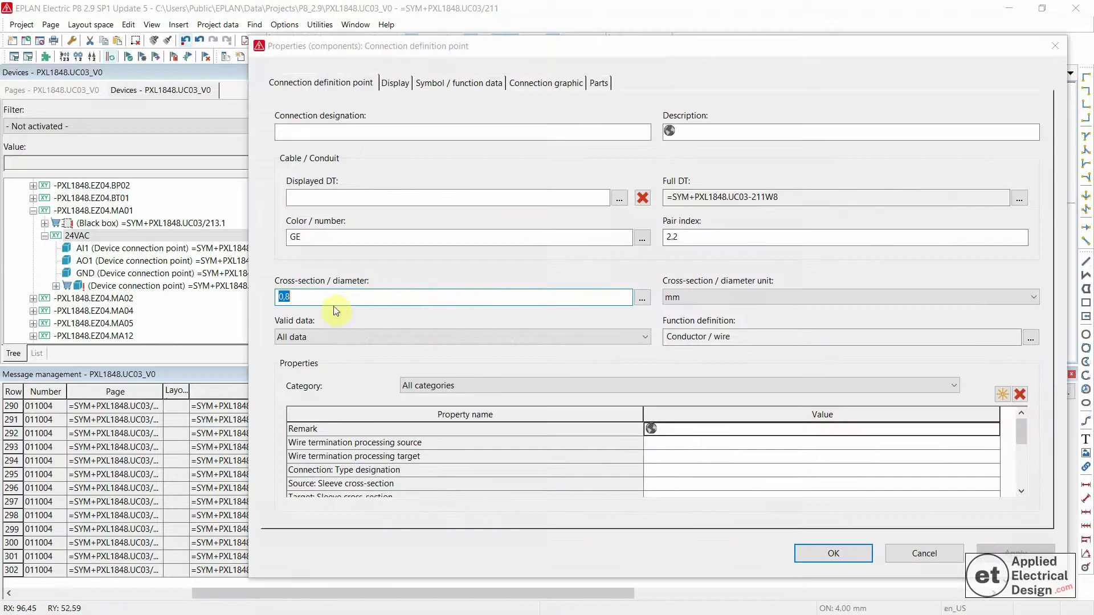
{"action": "left_click", "coordinate": [643, 299]}
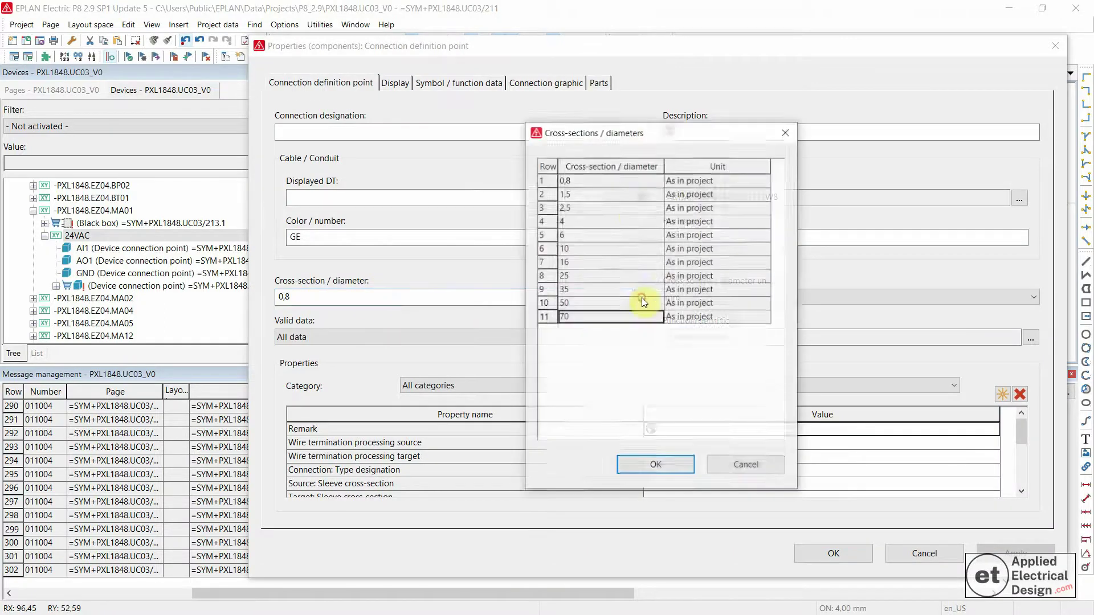
{"action": "left_click", "coordinate": [750, 466]}
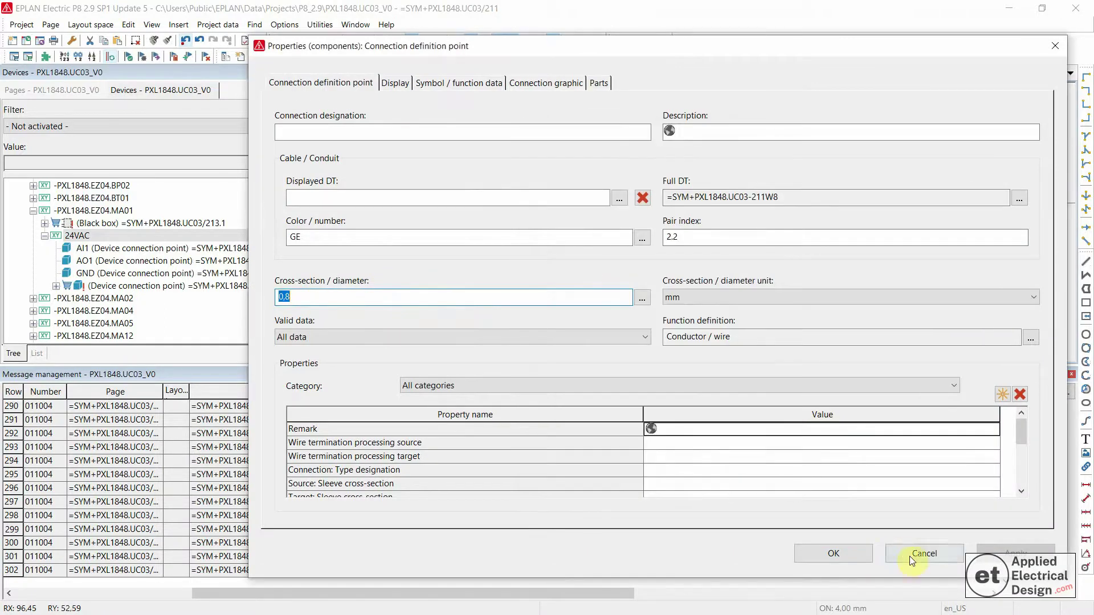
{"action": "left_click", "coordinate": [910, 555]}
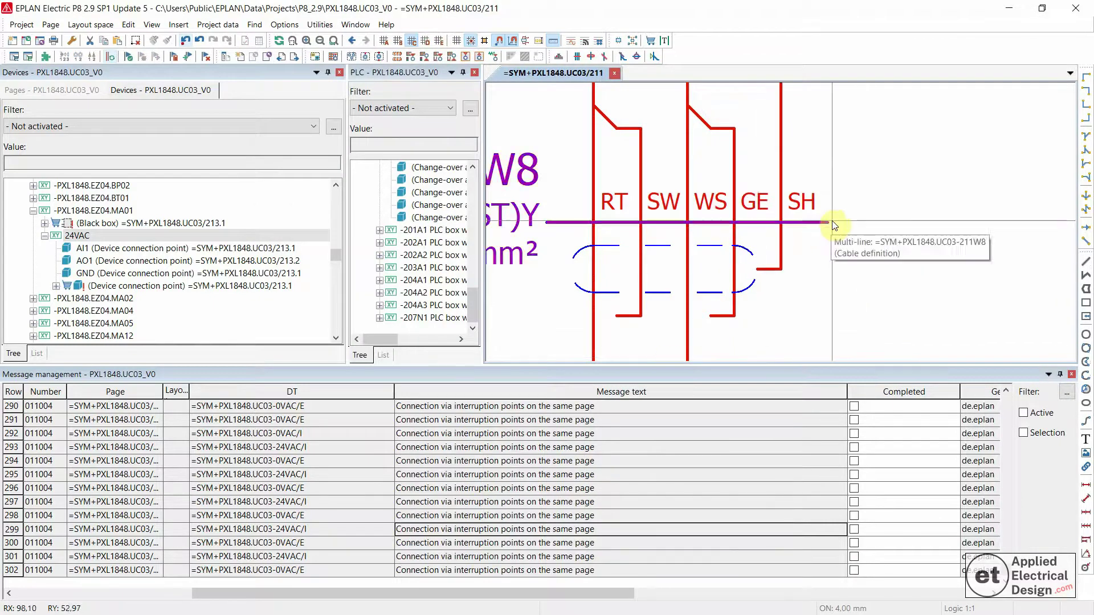
Empty the SH conductor's Cross-section / diameter value on cable 211W8 and confirm
{"action": "double_click", "coordinate": [800, 201]}
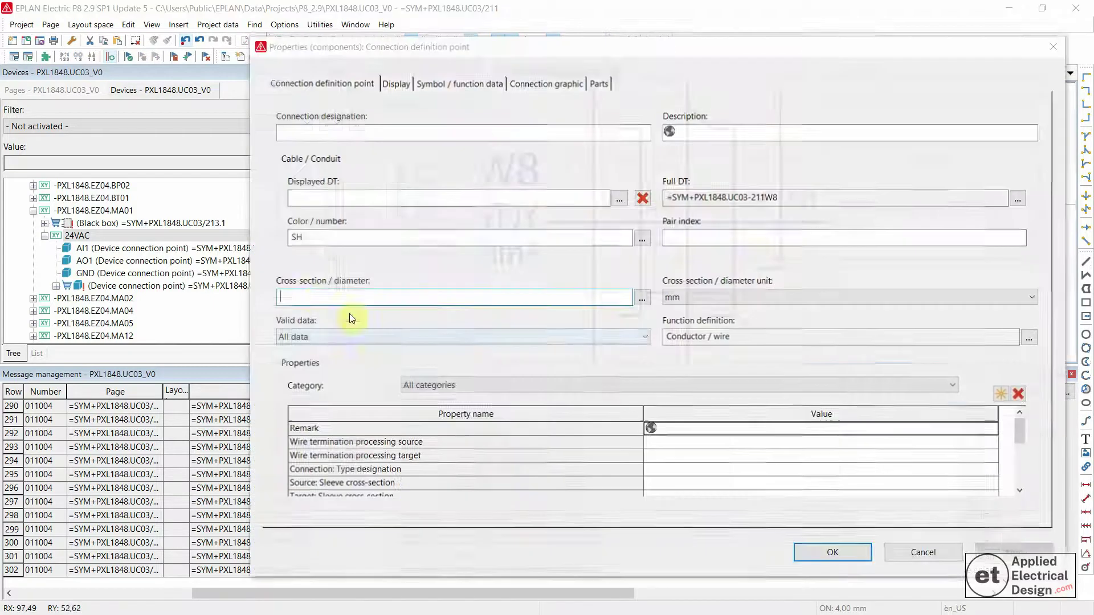
{"action": "left_click", "coordinate": [289, 296]}
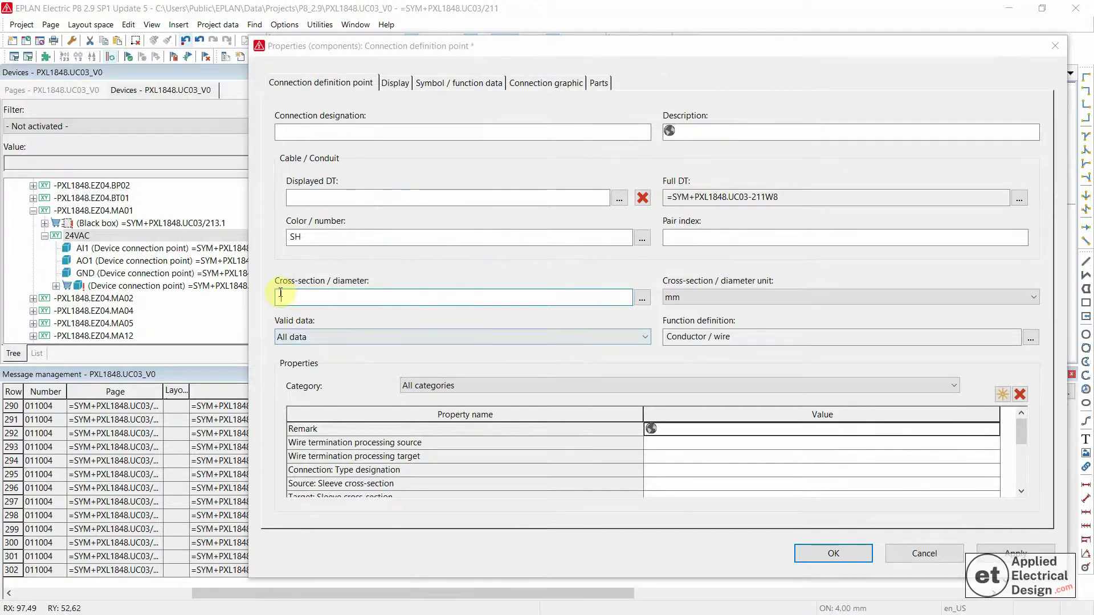
{"action": "left_click", "coordinate": [832, 553]}
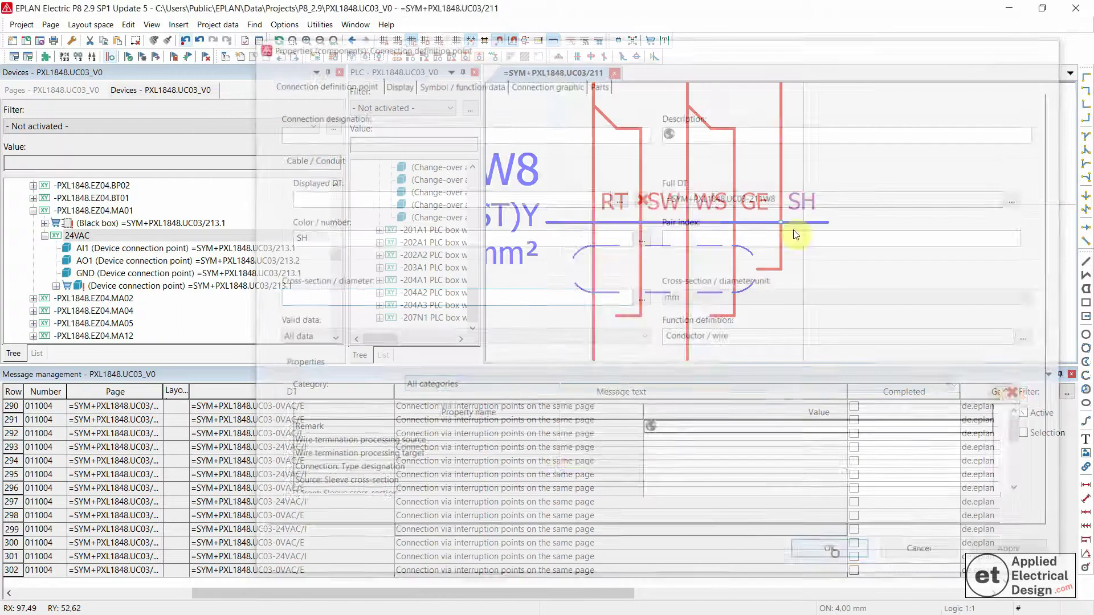
Rerun the project check, then jump from warning 279 (005043) to cable -211W8 on page 211
{"action": "right_click", "coordinate": [560, 474]}
{"action": "left_click", "coordinate": [609, 313]}
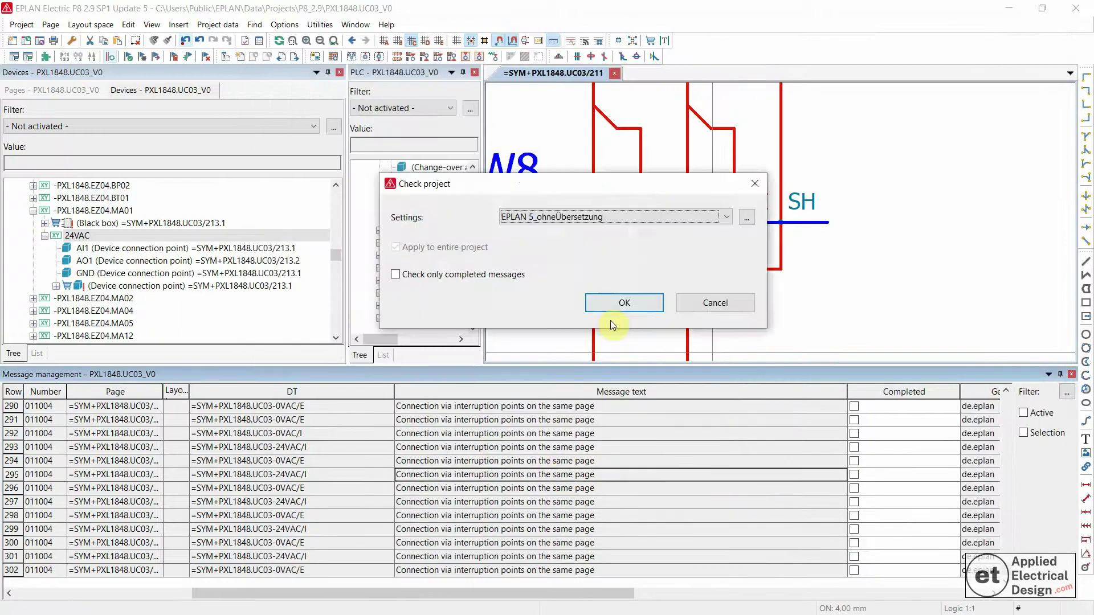
{"action": "left_click", "coordinate": [622, 303]}
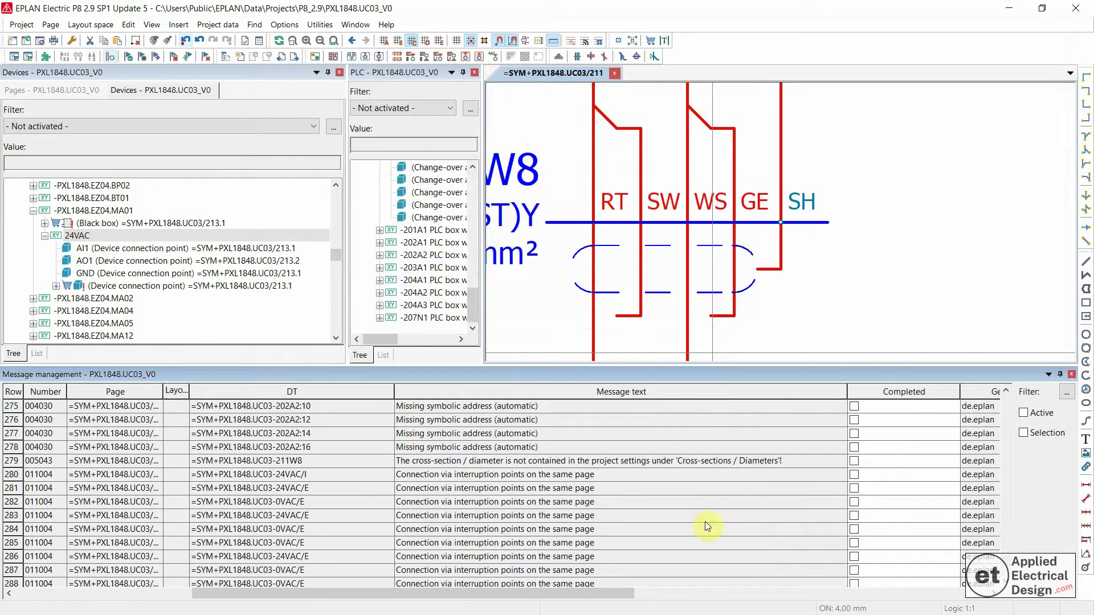
{"action": "left_click", "coordinate": [553, 462]}
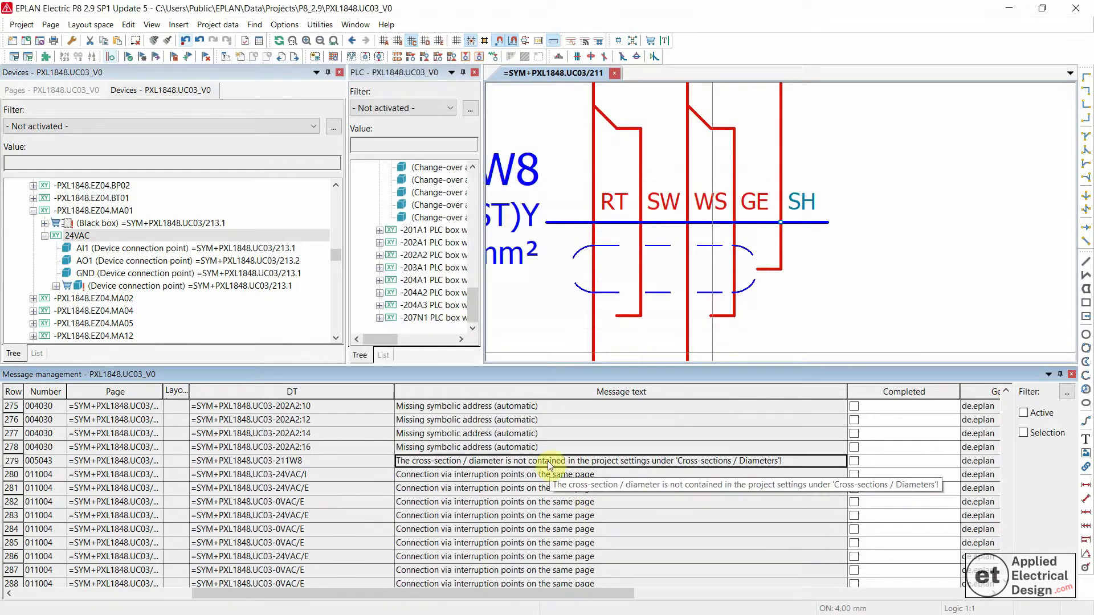
{"action": "double_click", "coordinate": [548, 460]}
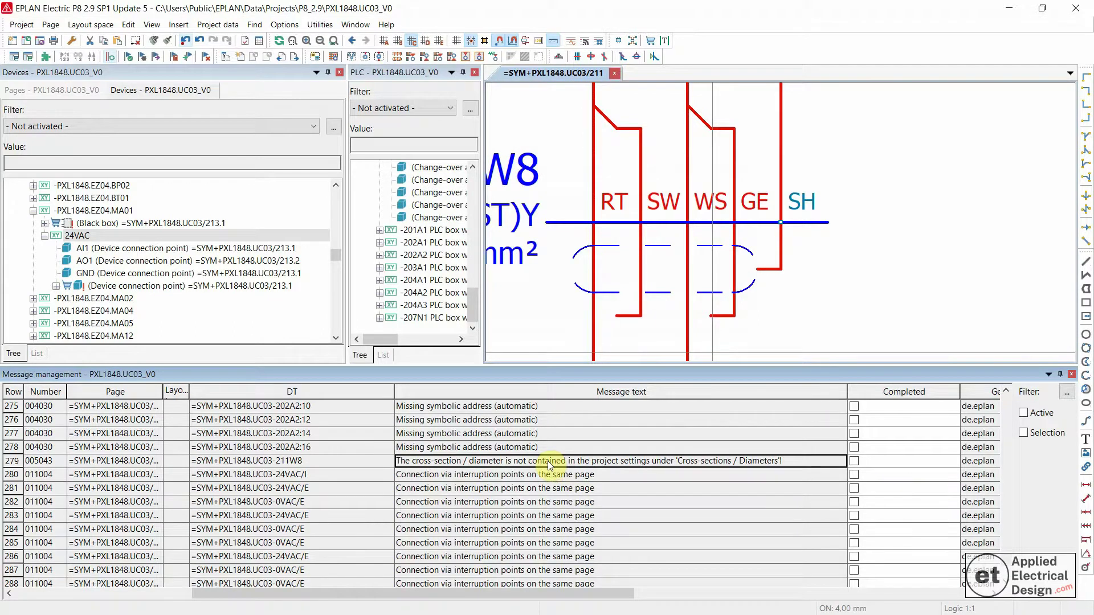
Clear the leftover cross-section value on the SH conductor of cable -211W8
{"action": "double_click", "coordinate": [805, 217]}
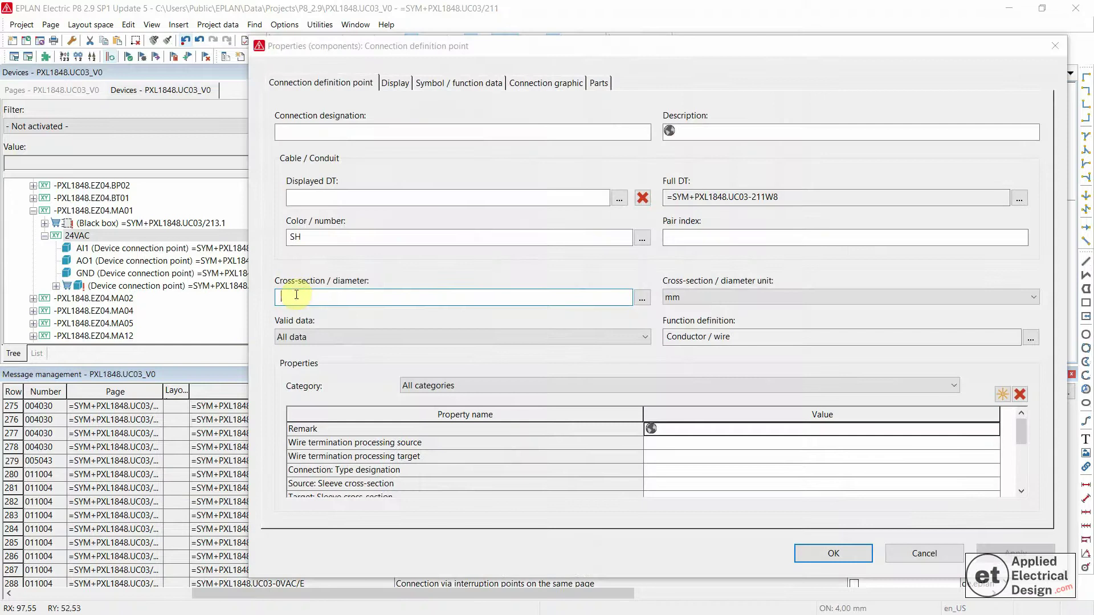
{"action": "key", "text": "BackSpace"}
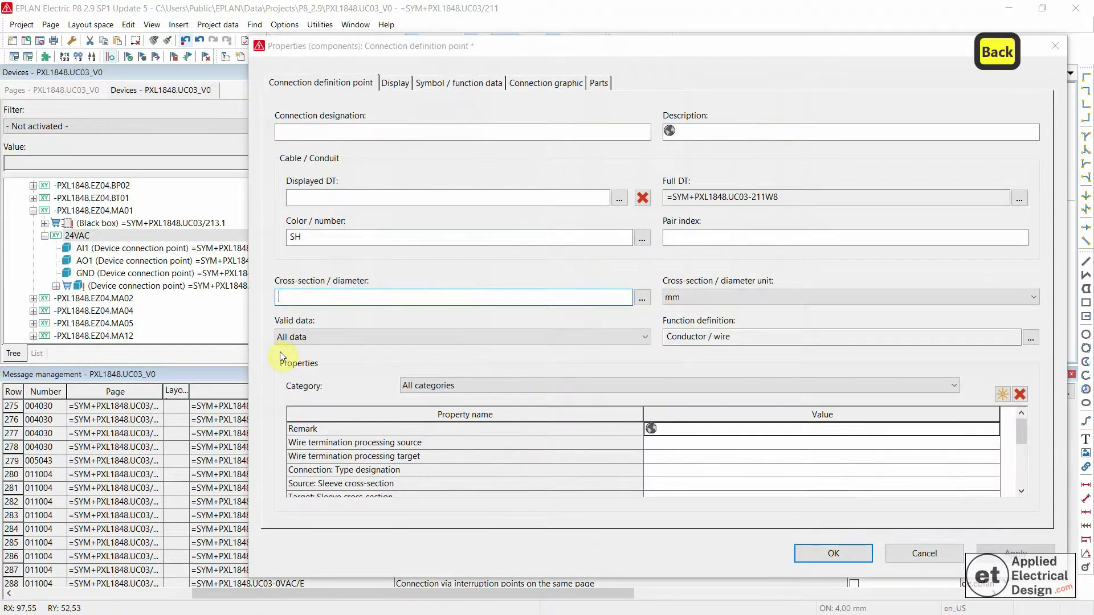
{"action": "left_click", "coordinate": [834, 551]}
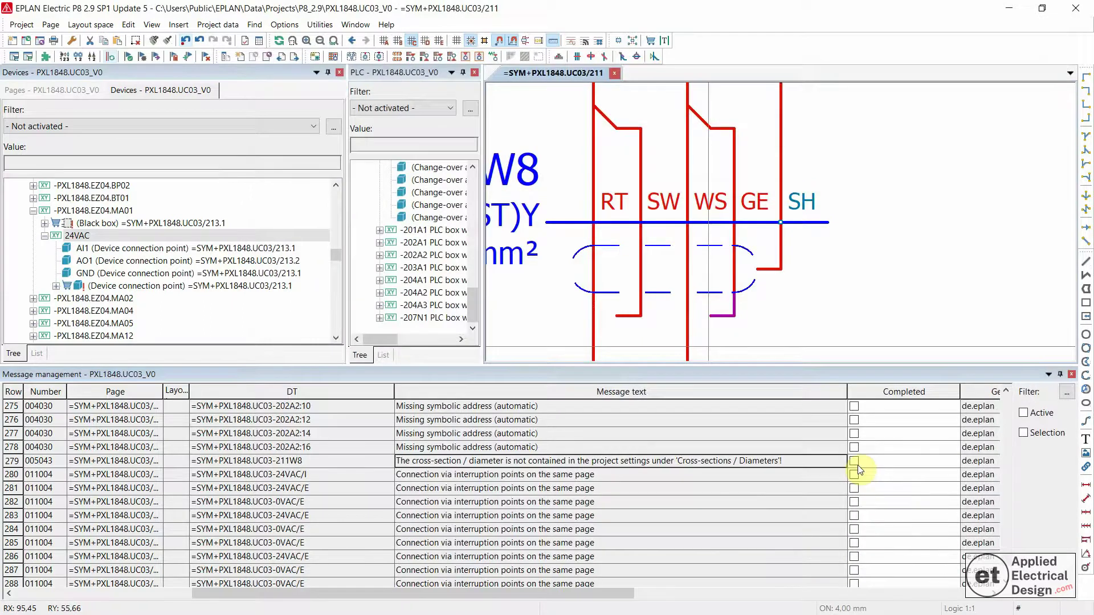
Mark warning 279 as completed and recheck only completed messages to remove it
{"action": "left_click", "coordinate": [855, 463]}
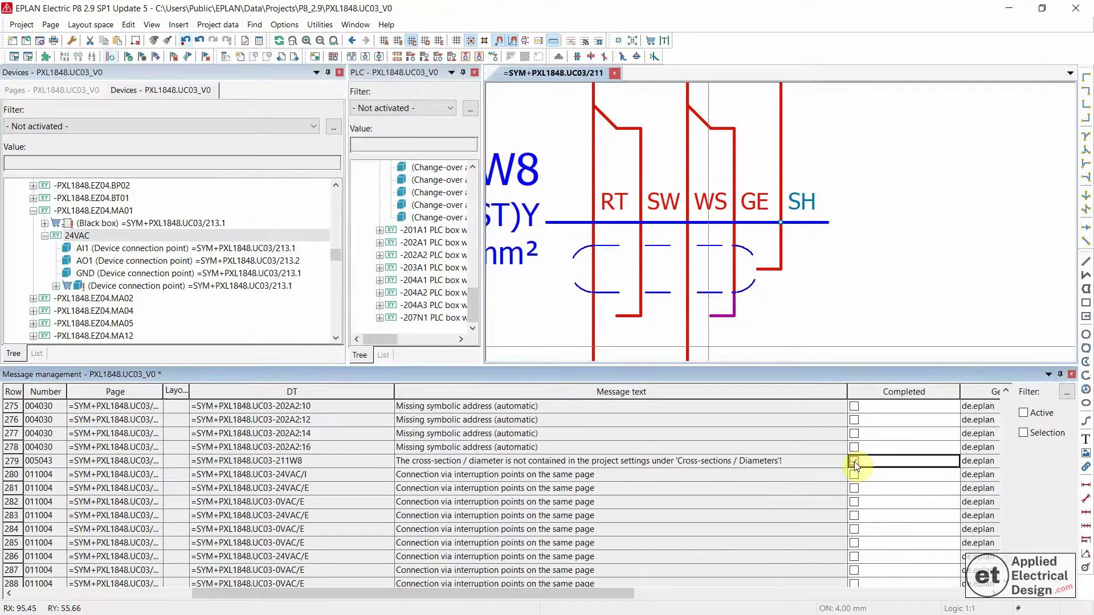
{"action": "right_click", "coordinate": [754, 463]}
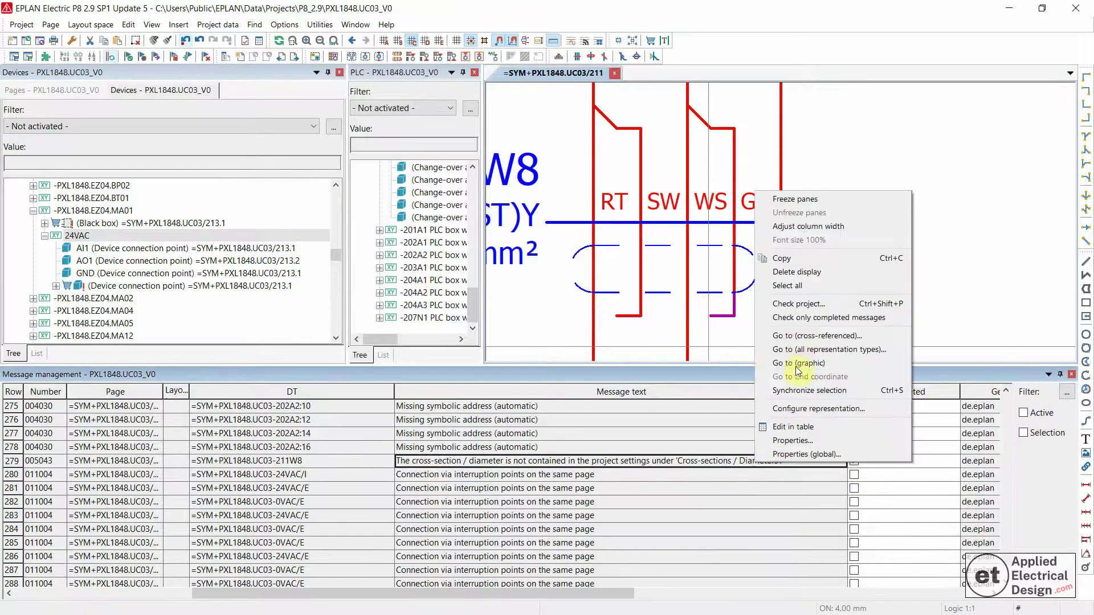
{"action": "left_click", "coordinate": [800, 317]}
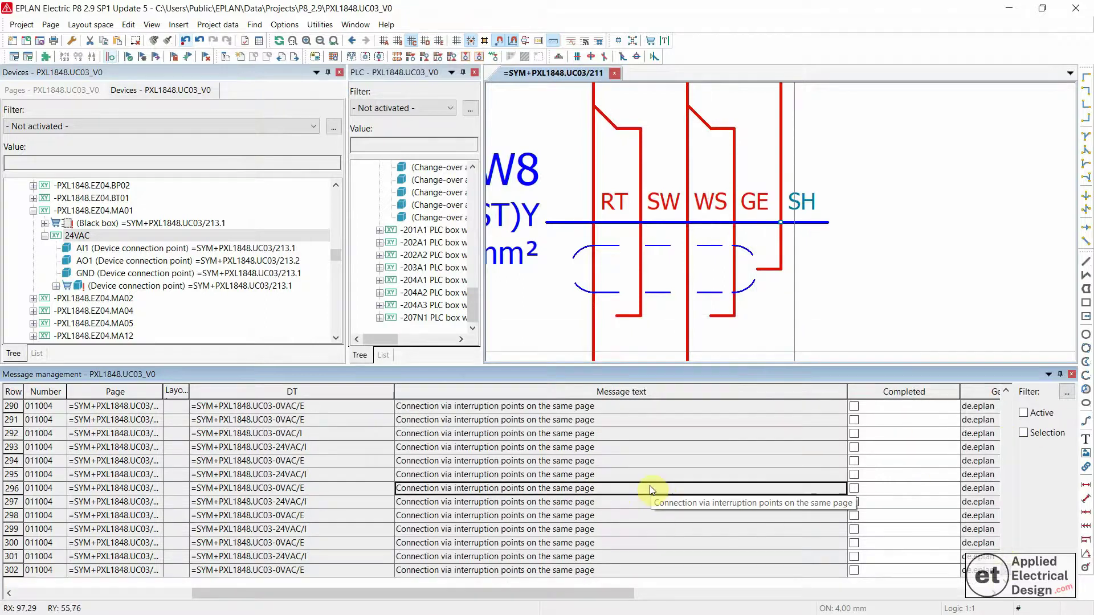
{"action": "scroll", "coordinate": [650, 486], "scroll_direction": "up", "scroll_amount": 6}
{"action": "left_click", "coordinate": [703, 302]}
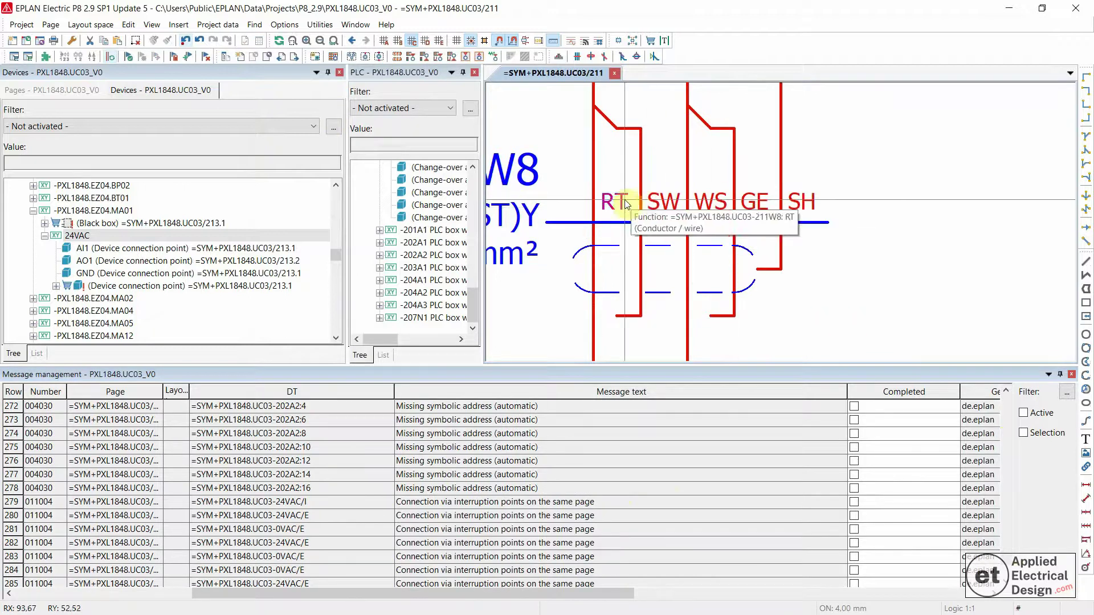
{"action": "left_click", "coordinate": [284, 26]}
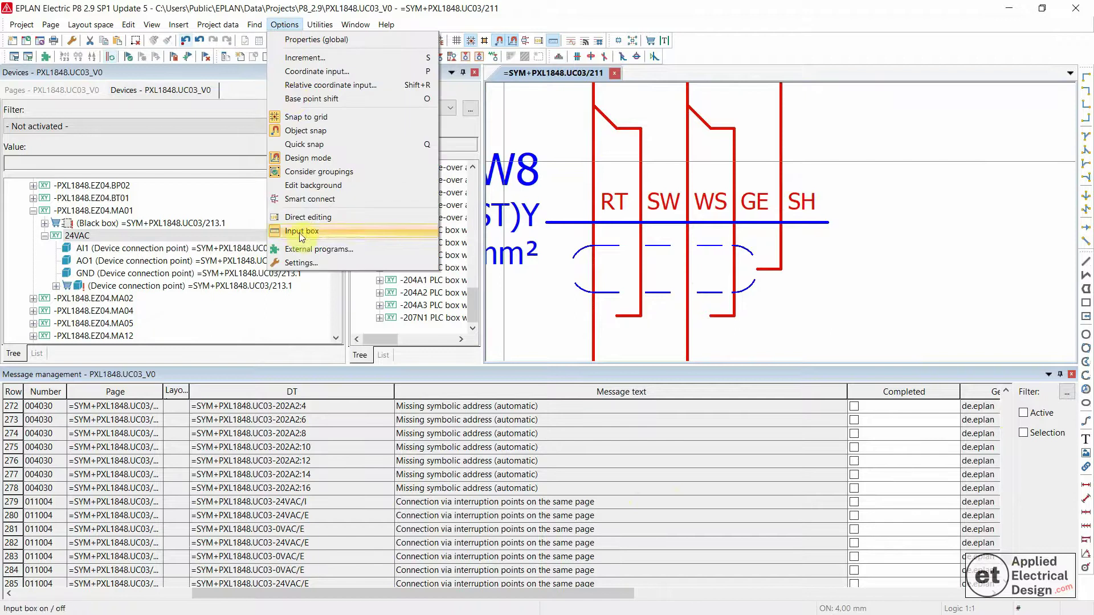
{"action": "left_click", "coordinate": [300, 260]}
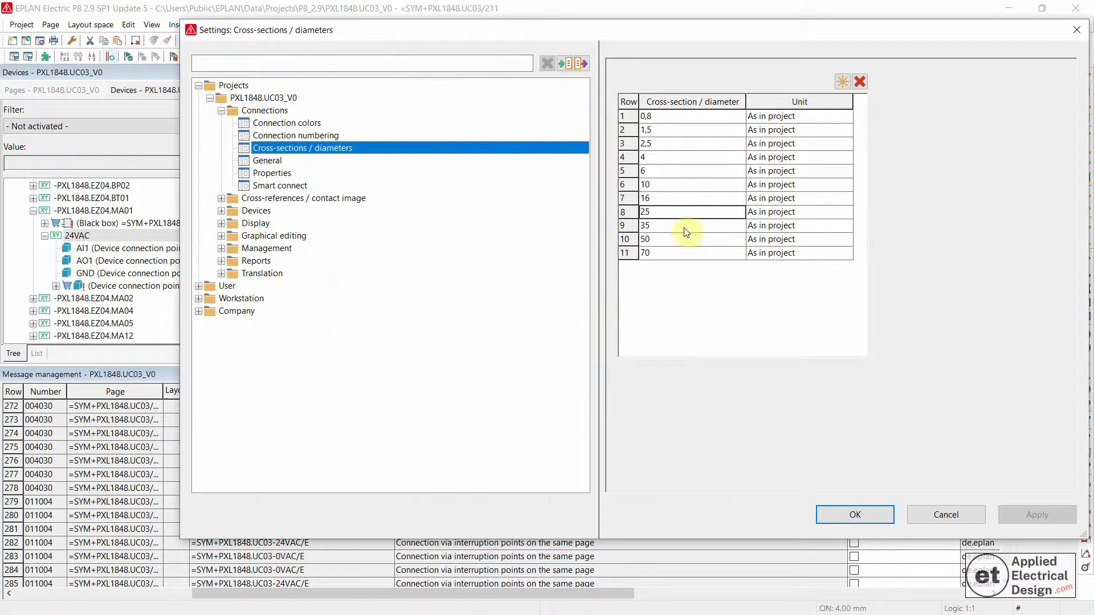
{"action": "left_click", "coordinate": [287, 124]}
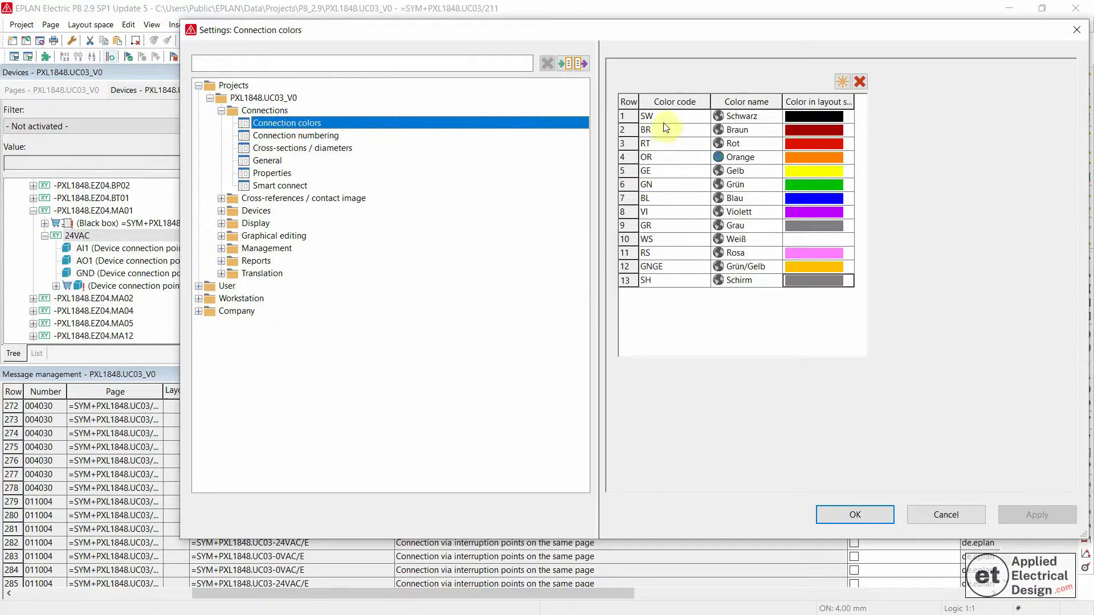
{"action": "mouse_move", "coordinate": [809, 286]}
{"action": "left_click", "coordinate": [854, 514]}
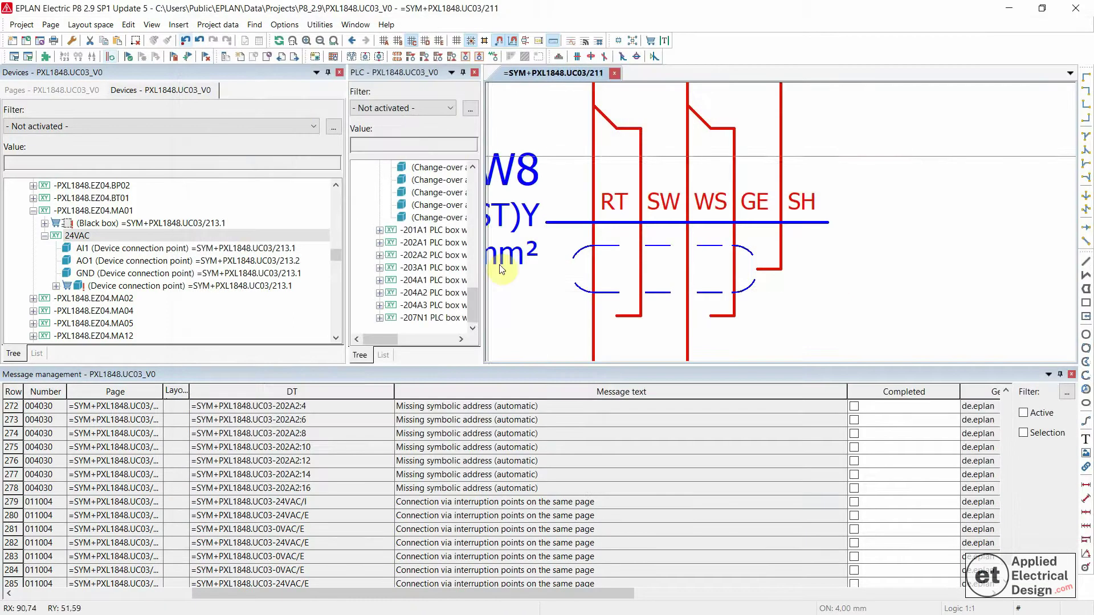
{"action": "scroll", "coordinate": [735, 273], "scroll_direction": "down", "scroll_amount": 1}
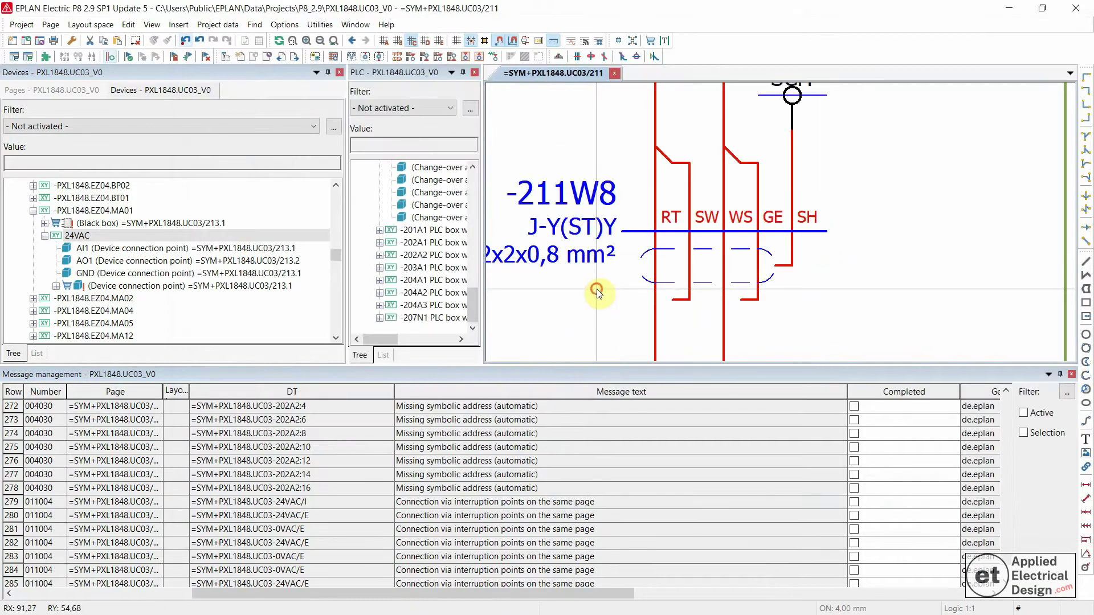